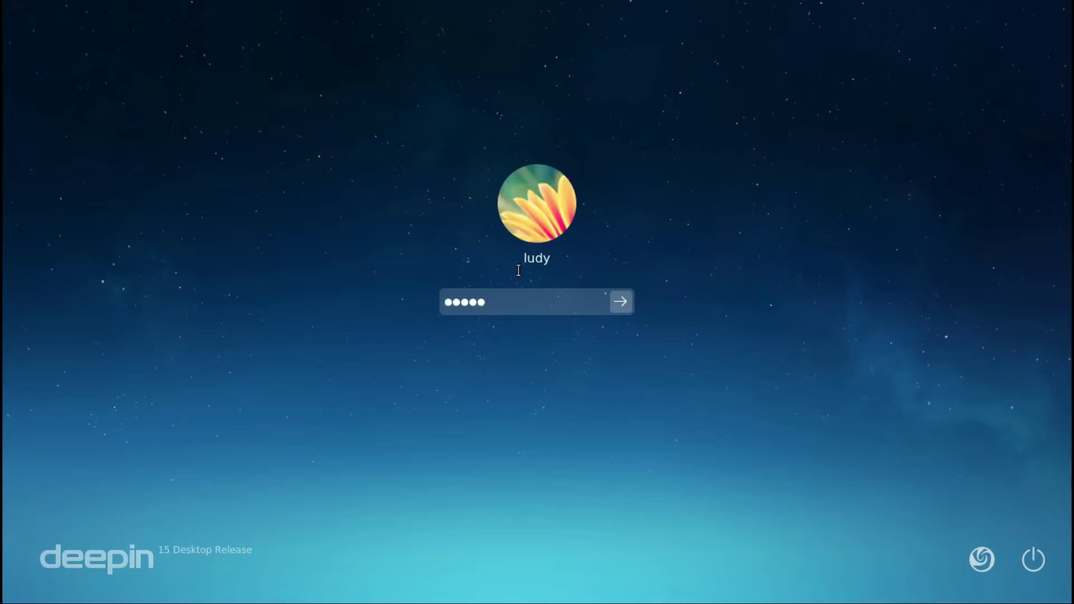
Step: Choose the deepin session, log in, select Common Mode and enter the desktop
click(976, 555)
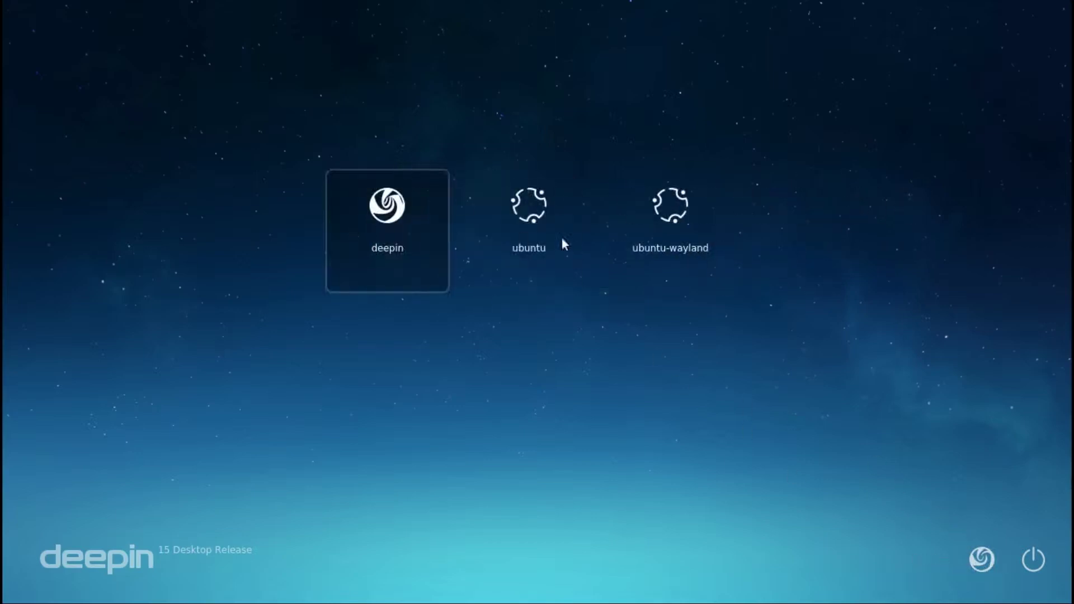
click(389, 208)
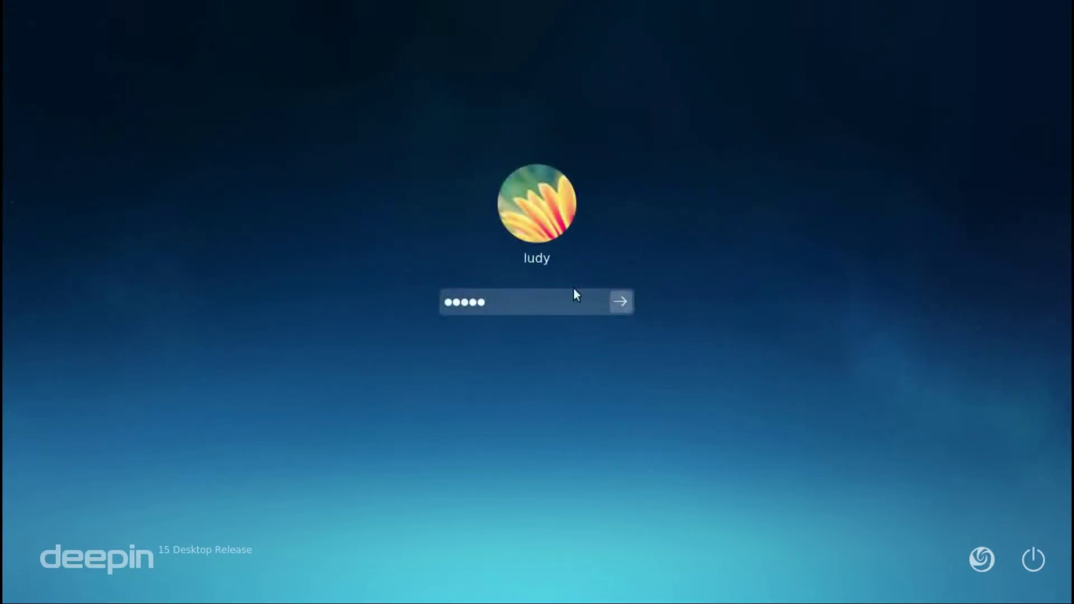
click(621, 303)
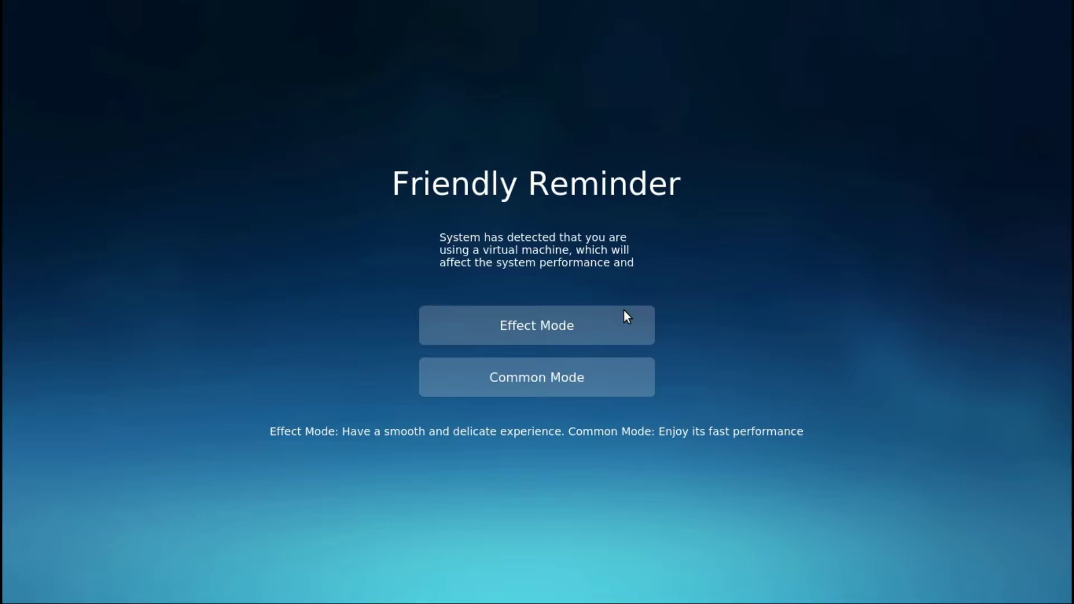
click(602, 374)
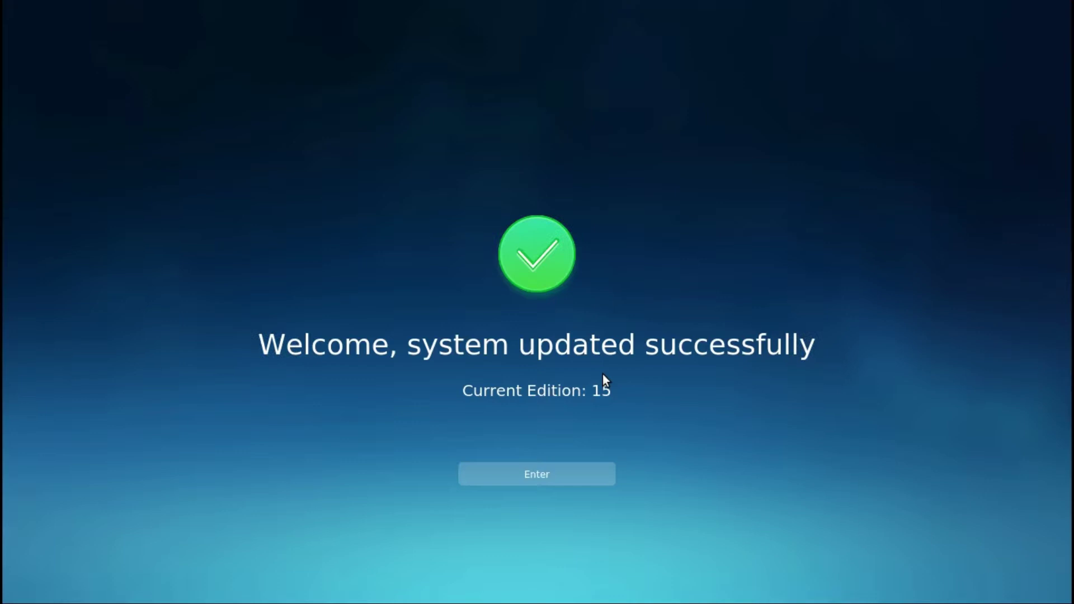
click(595, 473)
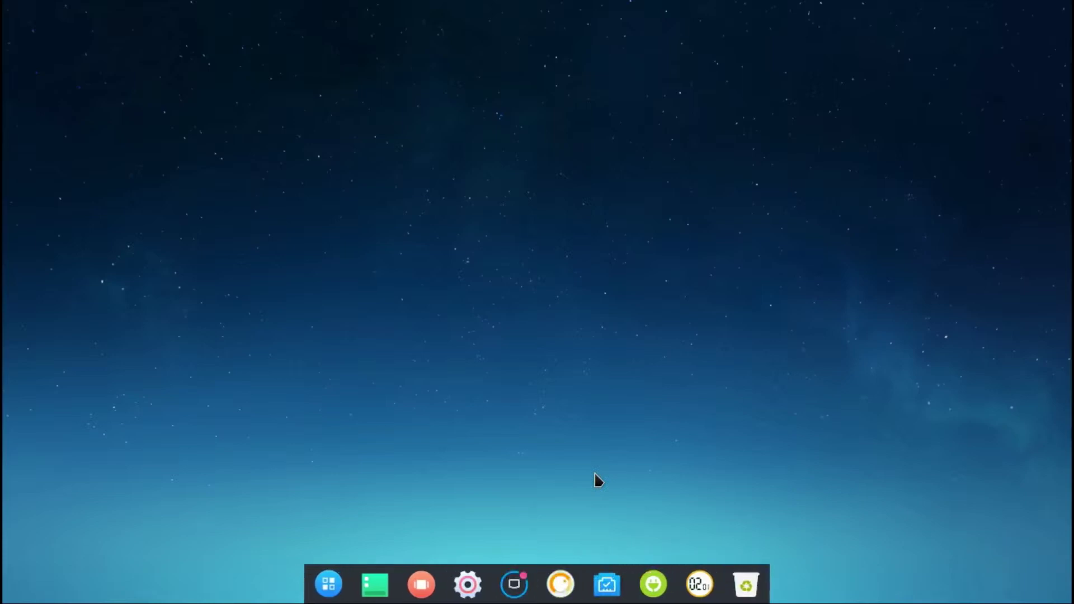
Step: Open the system settings and look through Accounts, Display, Default Applications and the personalization themes
click(471, 582)
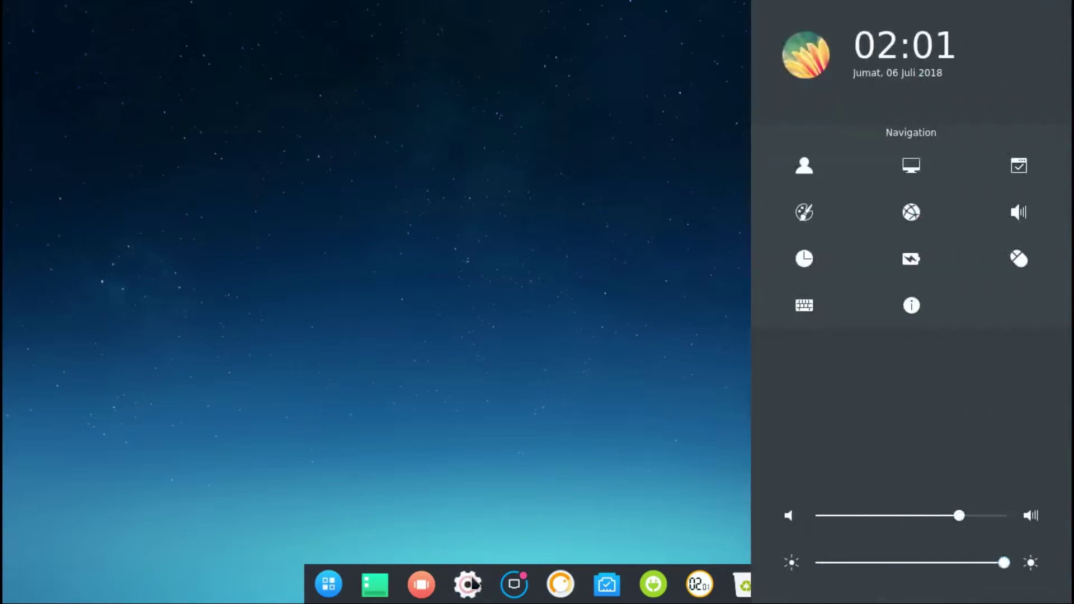
click(808, 170)
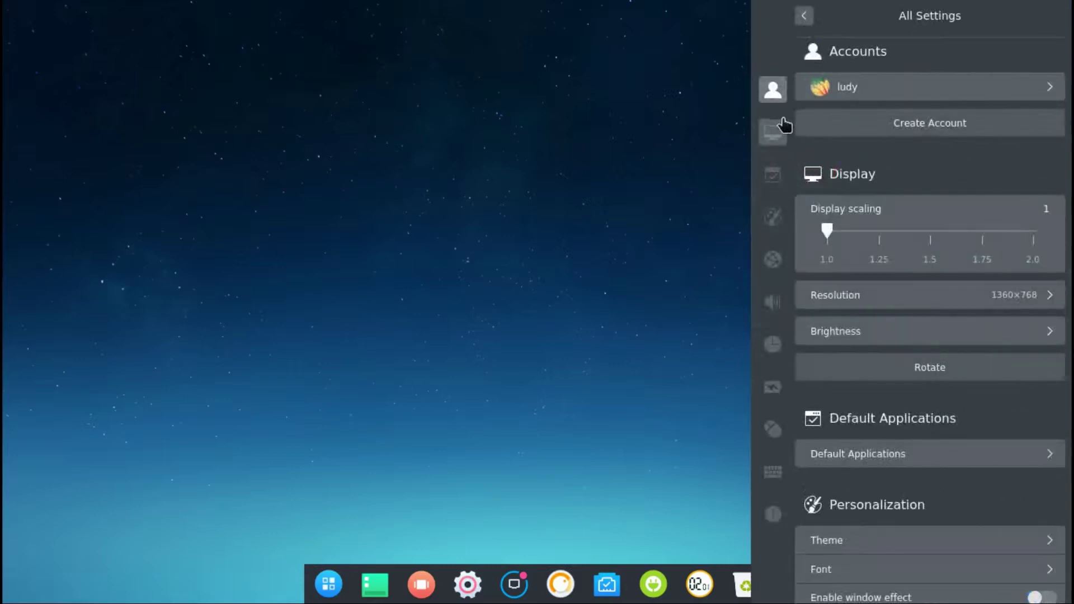
click(781, 124)
click(777, 174)
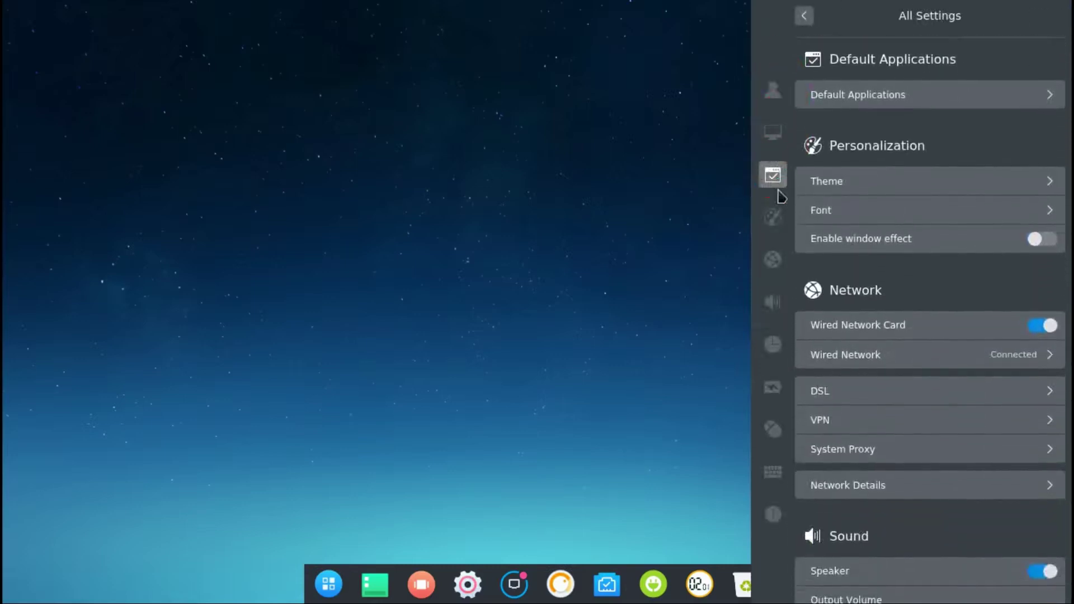
click(812, 178)
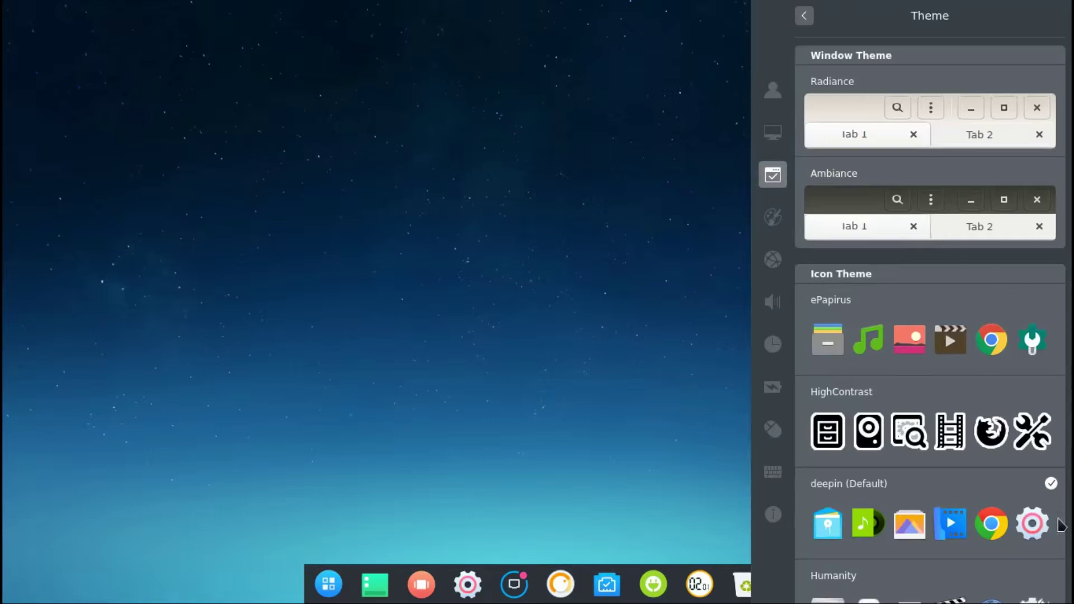
click(806, 15)
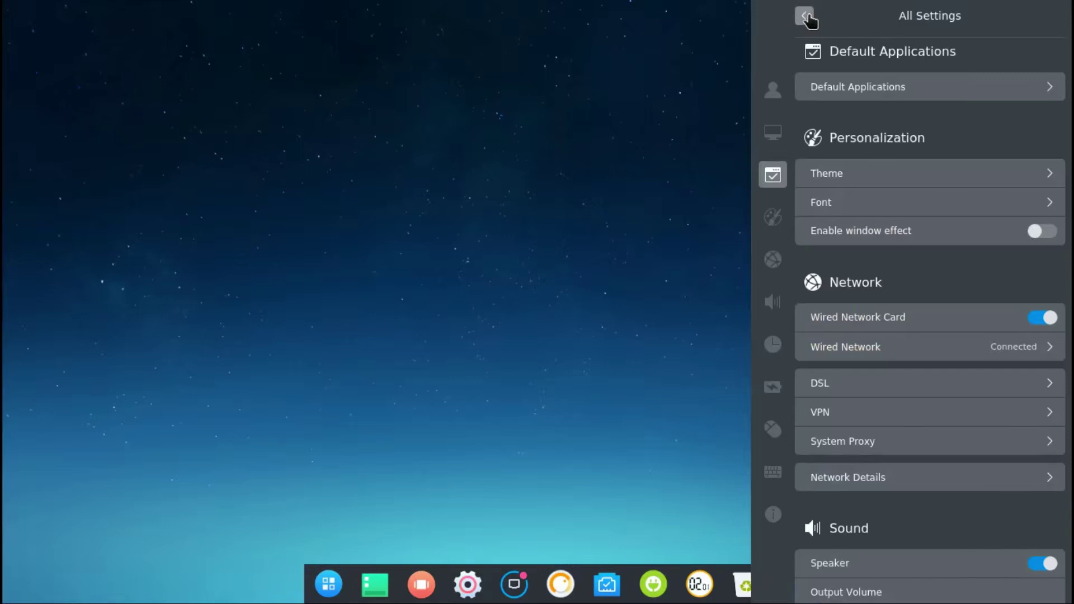
Step: Review the settings from Personalization, Network and Sound through time, power, mouse and keyboard to System Information
click(783, 217)
click(779, 260)
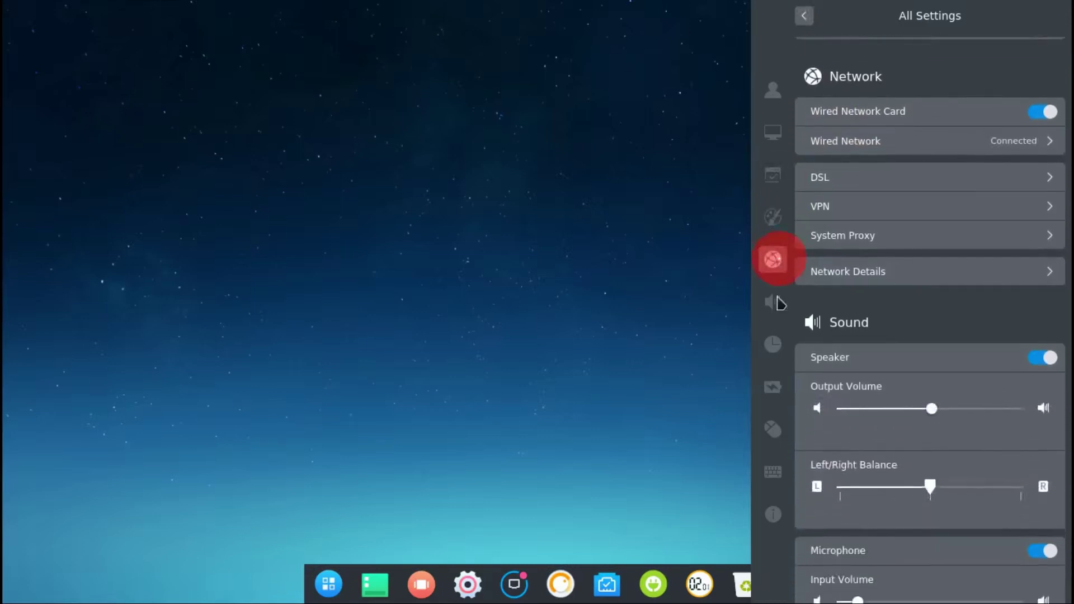
click(776, 303)
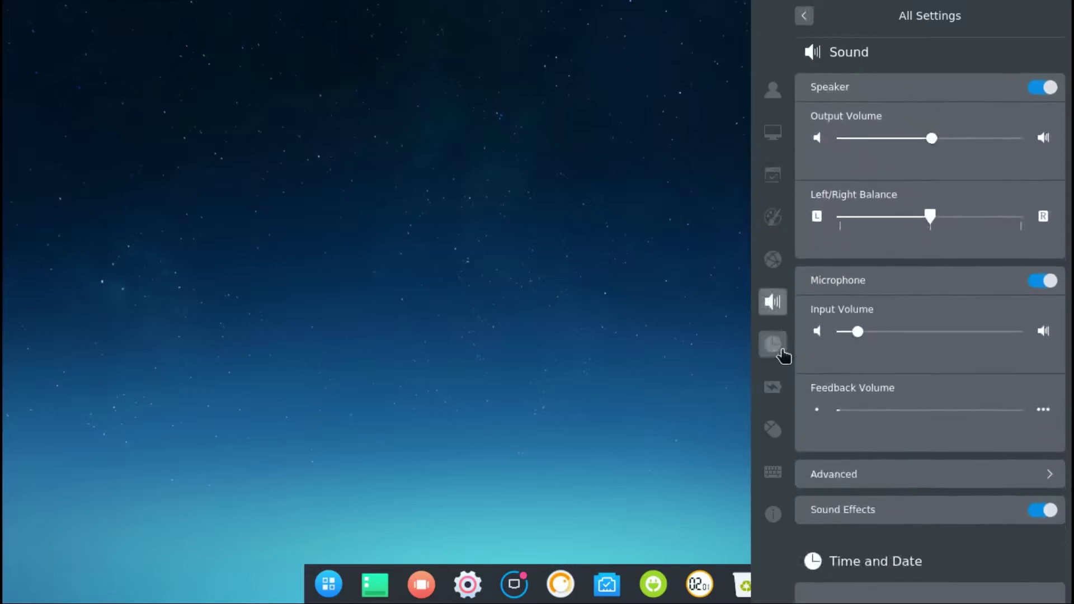
click(779, 348)
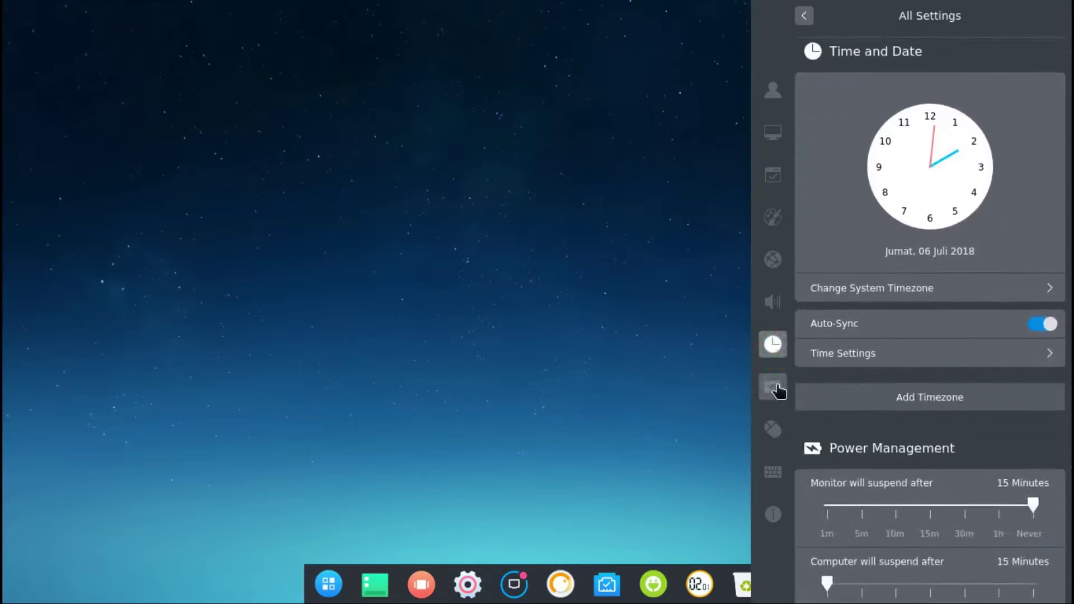
click(778, 391)
click(776, 426)
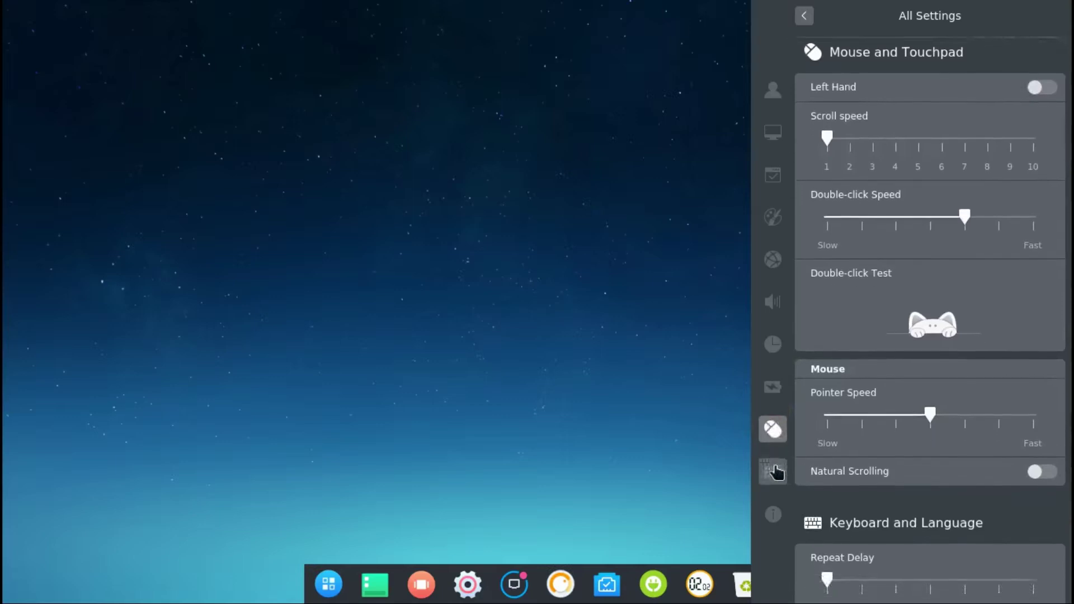
click(773, 471)
click(776, 509)
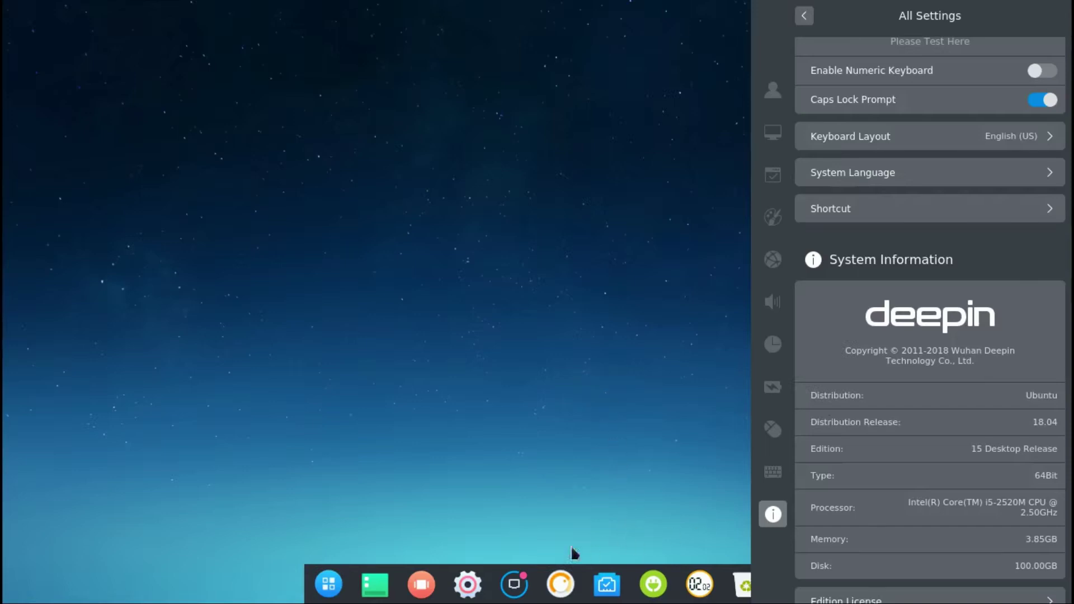
Step: Open the app launcher in its compact view, group it by category and browse Internet, Music, Video and Graphics
click(331, 585)
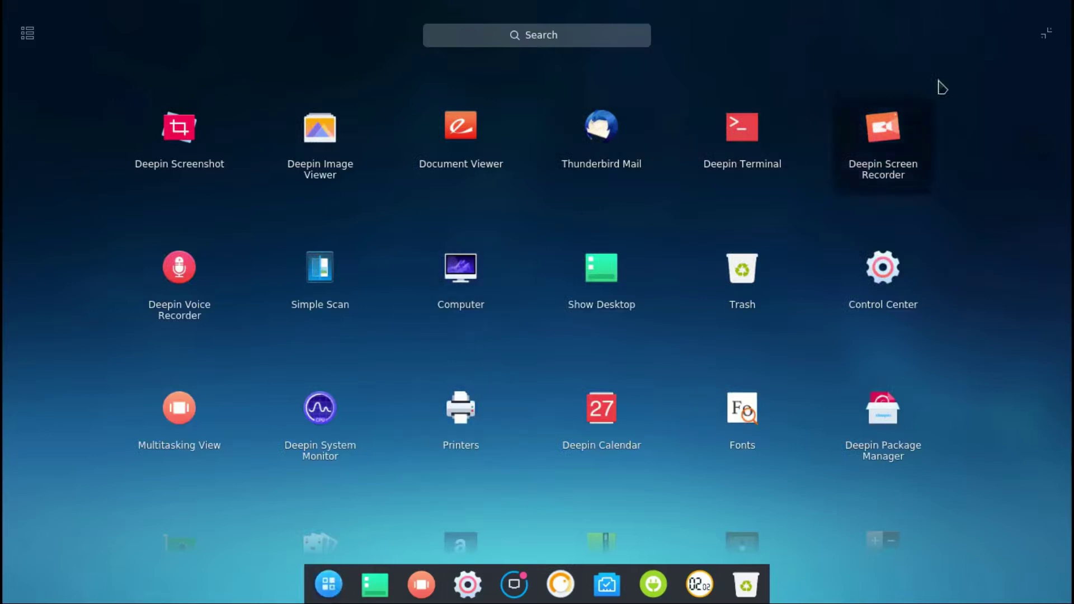
click(1045, 33)
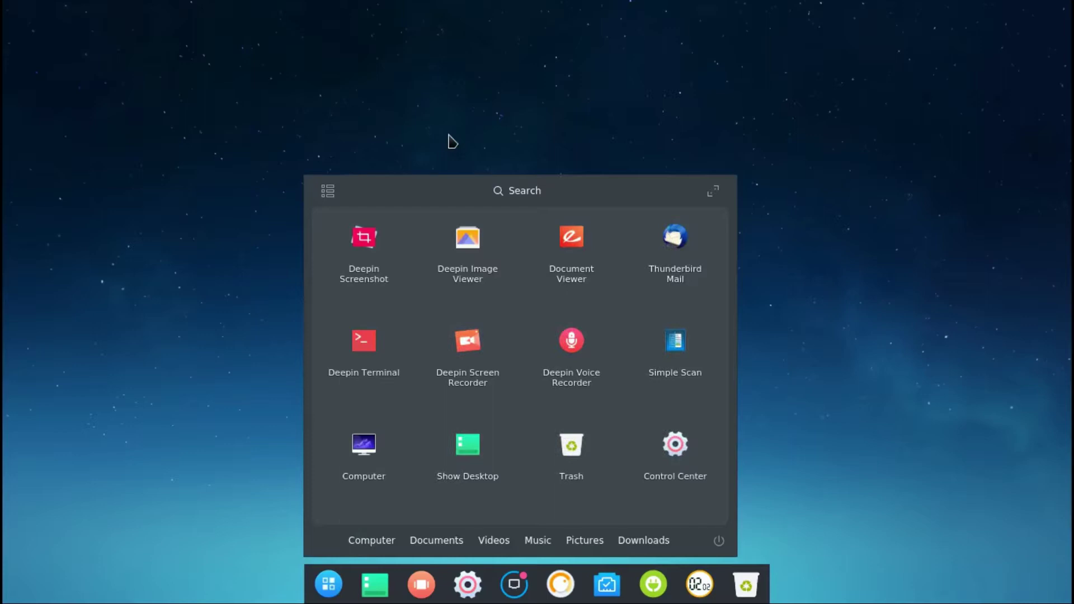
click(329, 192)
click(358, 272)
click(370, 308)
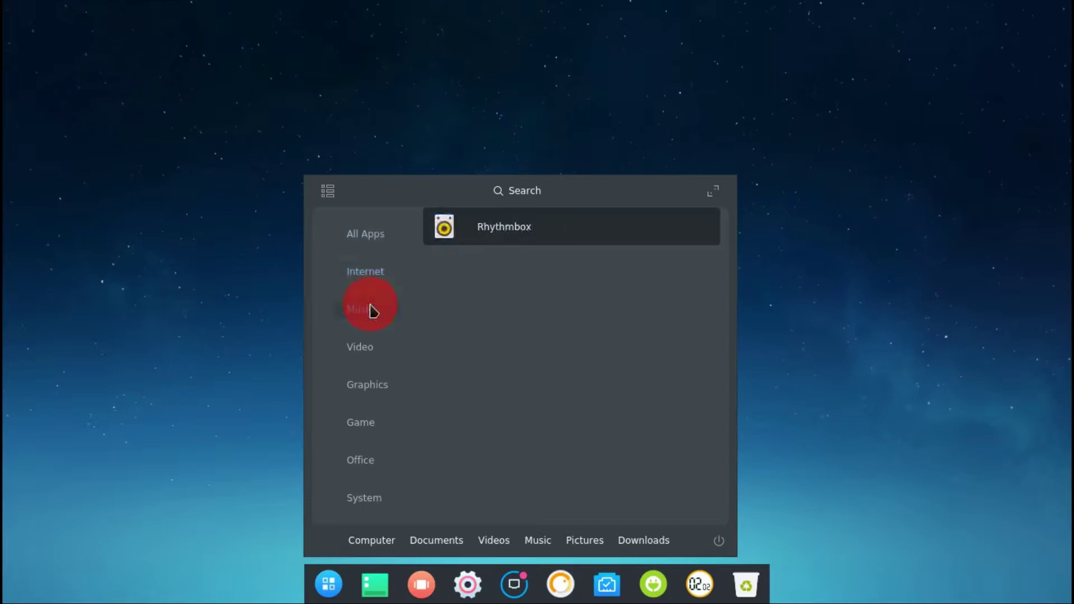
click(372, 345)
click(377, 385)
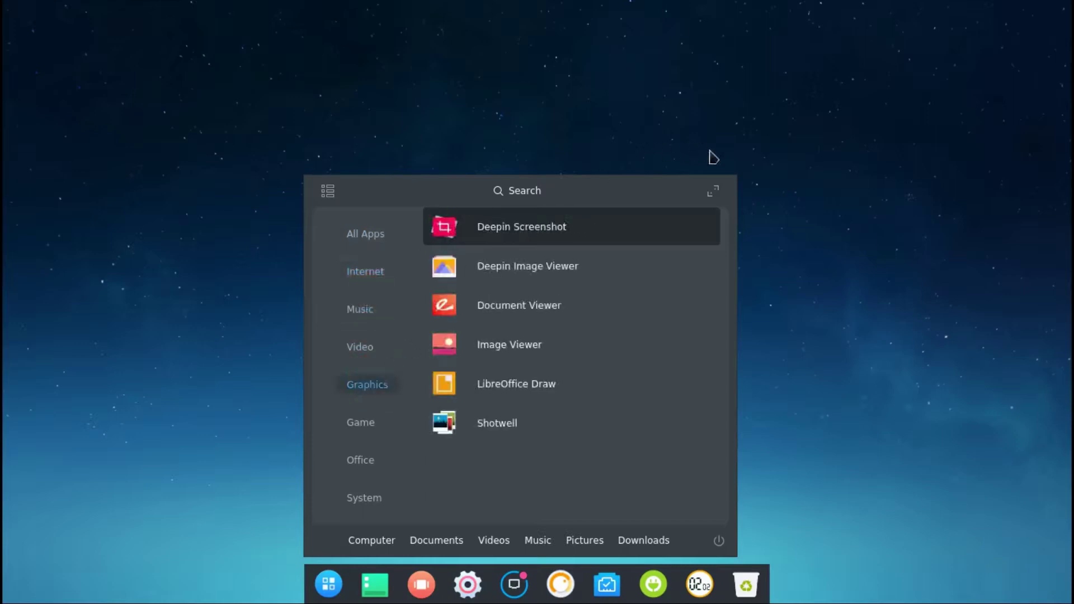
Step: Return the app launcher to full screen and dismiss the system problem report without sending it
click(713, 191)
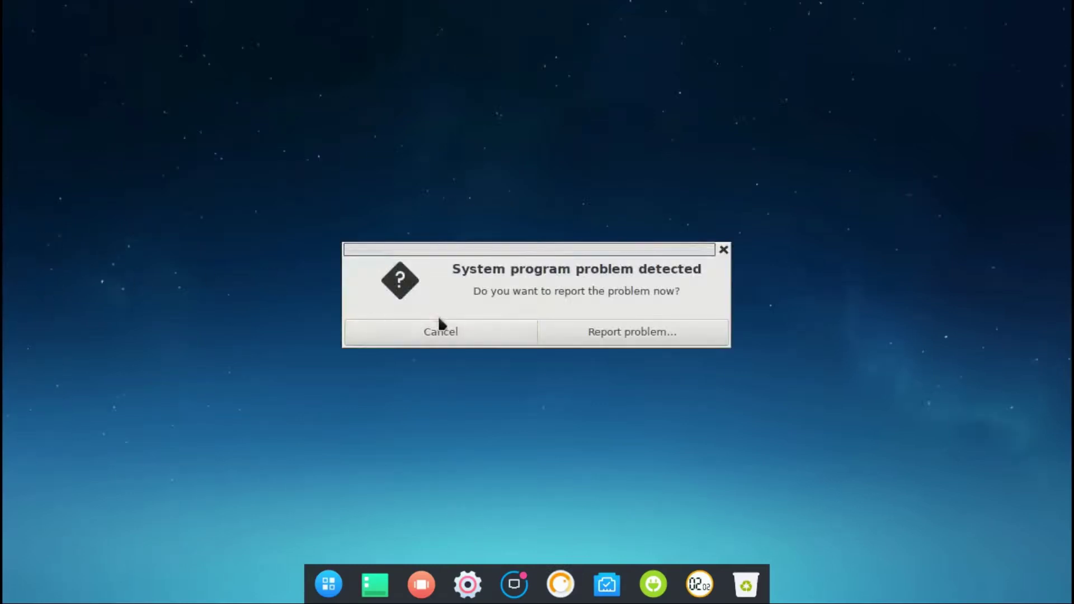
click(440, 330)
click(453, 323)
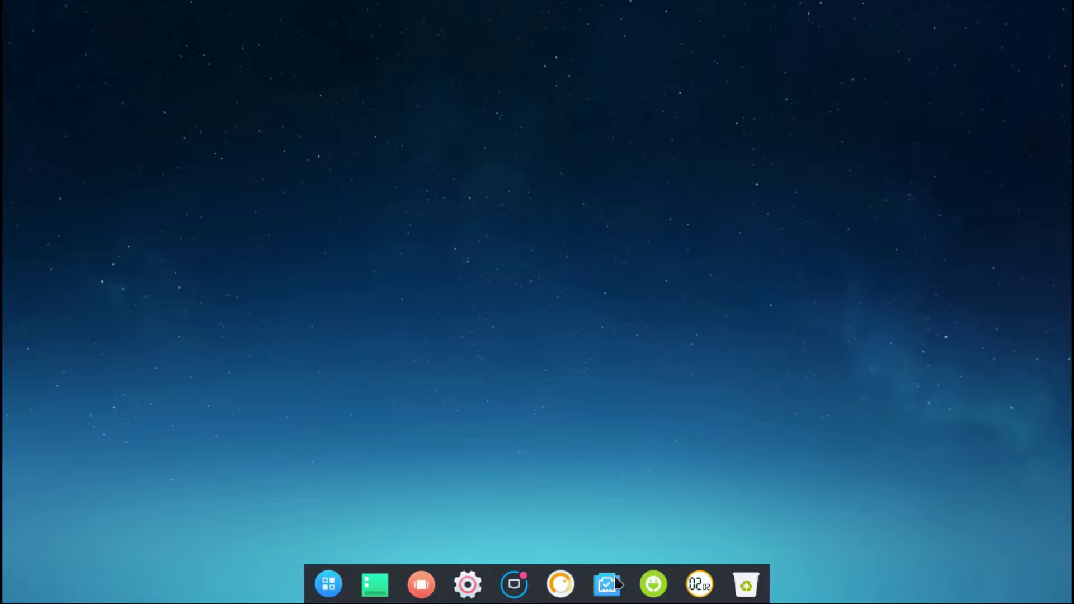
Step: Start the file manager from the launcher's System category and maximize its window
click(328, 584)
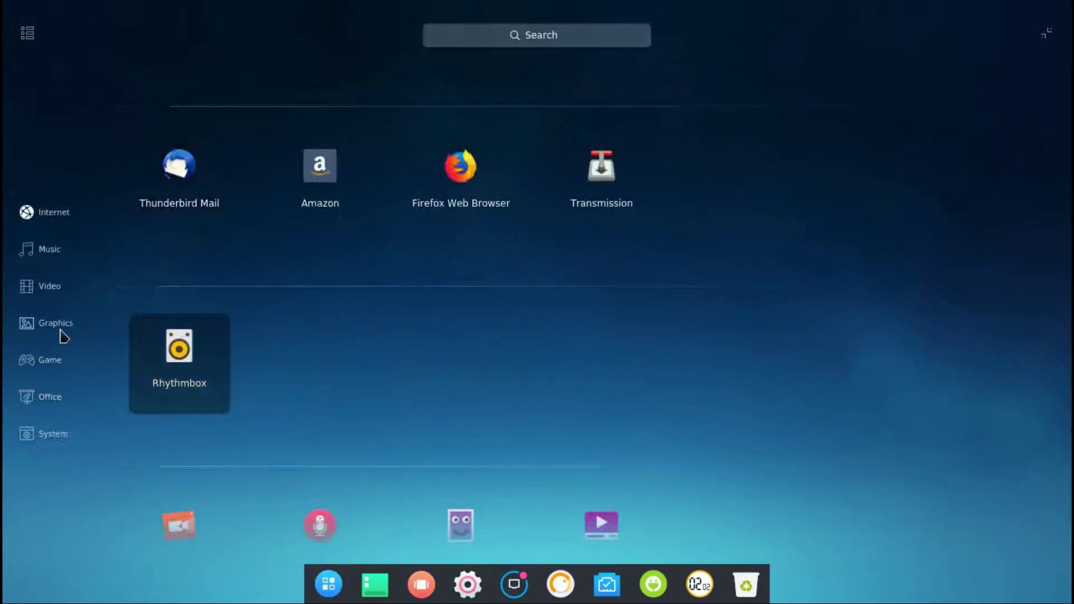
click(54, 435)
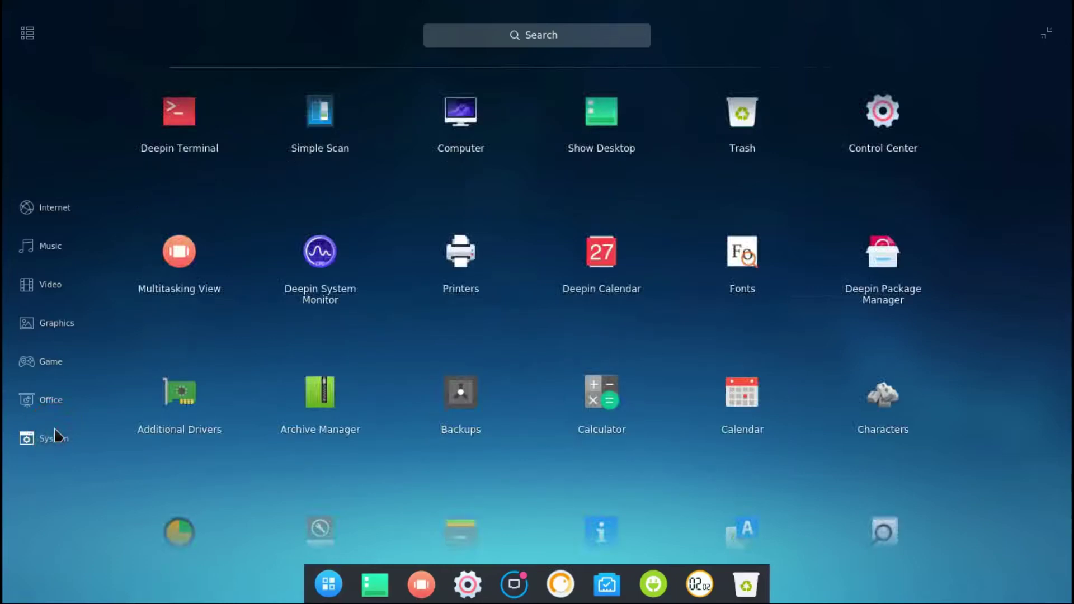
click(443, 533)
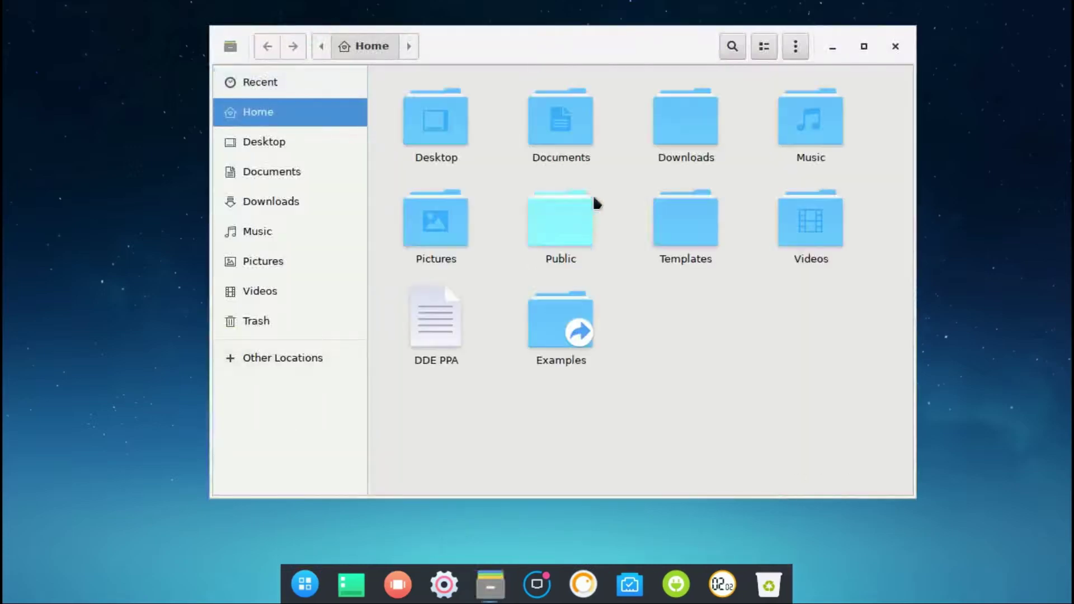
click(863, 47)
click(536, 308)
Step: Look through the Desktop, Documents, Downloads, Pictures and Music folders
click(70, 118)
click(92, 145)
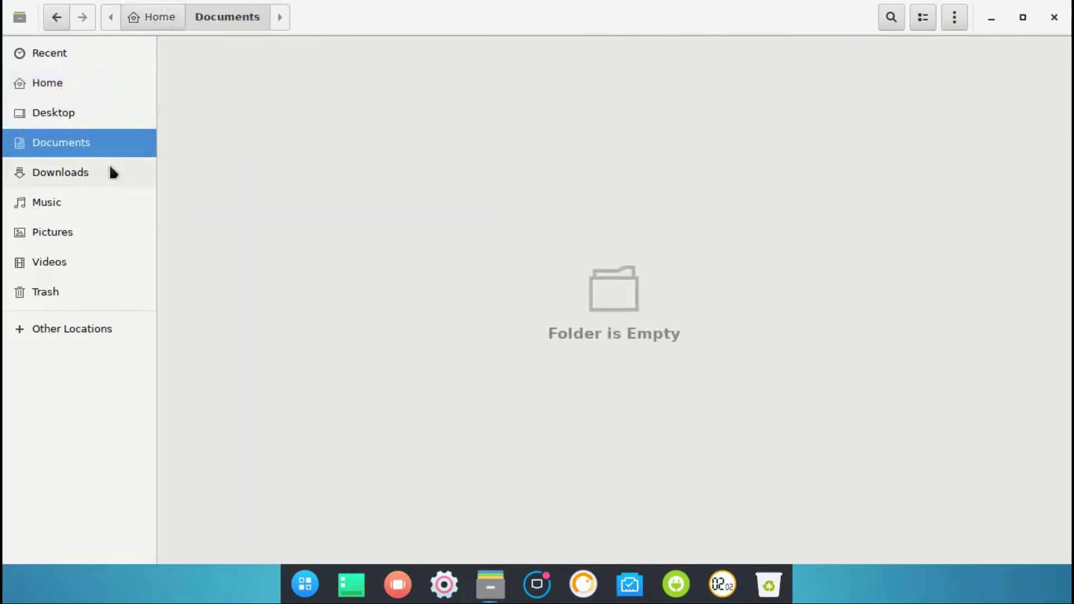
click(111, 172)
click(113, 229)
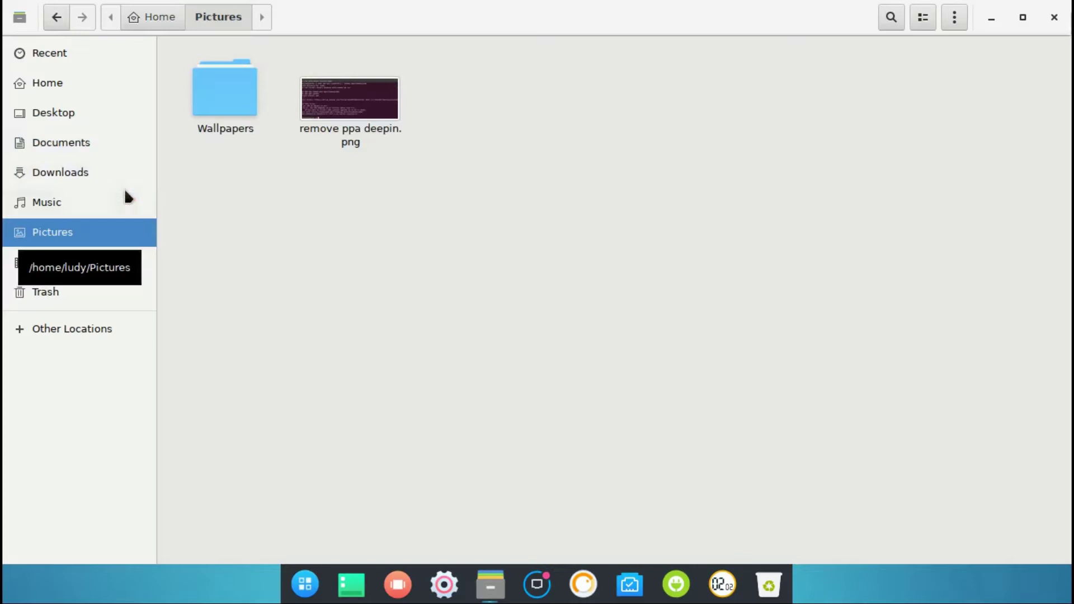
click(126, 193)
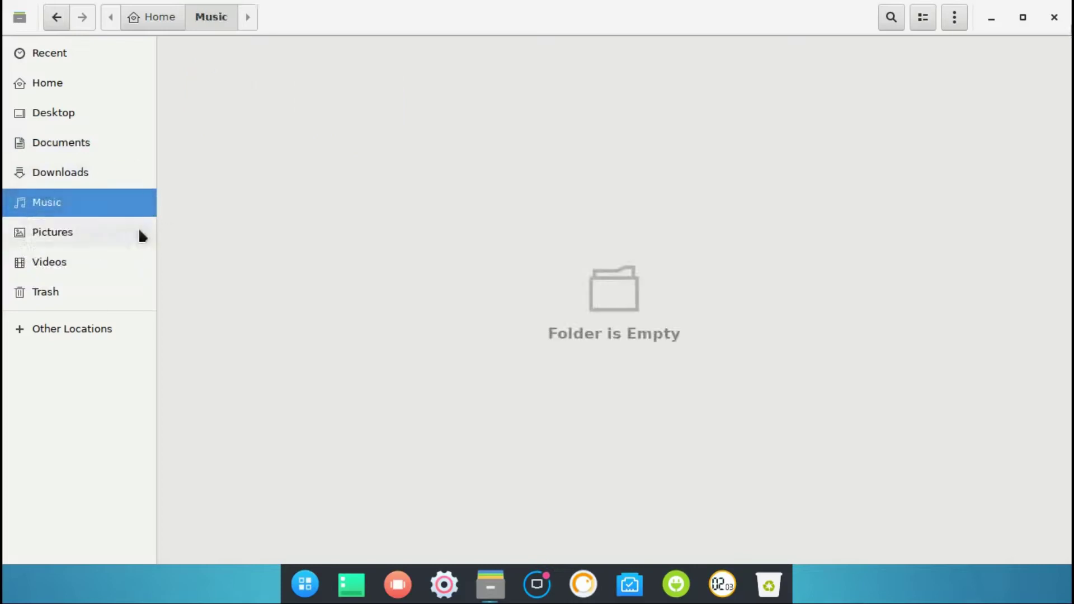
Step: Open the Wallpapers folder inside Pictures to check its contents
click(139, 231)
click(325, 252)
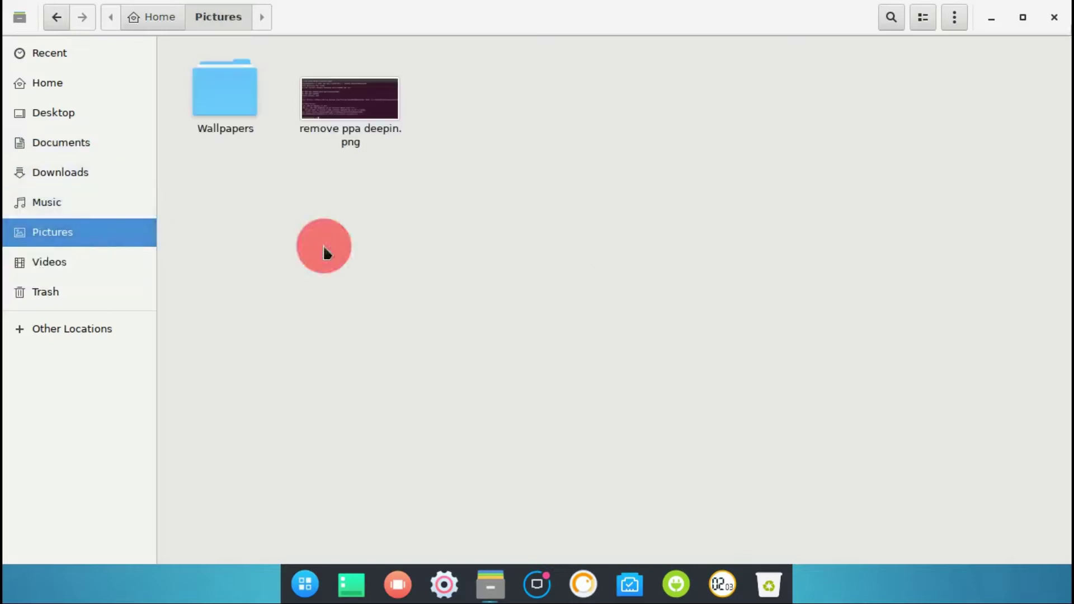
click(246, 129)
double_click(246, 128)
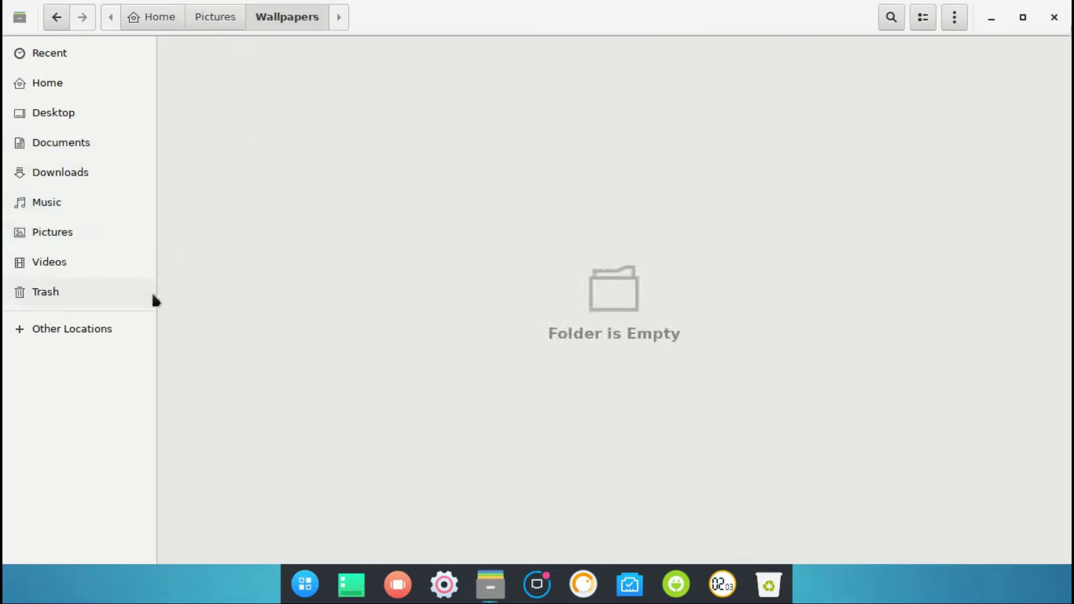
Step: Browse the computer's file system to /usr/share/backgrounds, view the wallpaper images and minimize the file manager
click(132, 320)
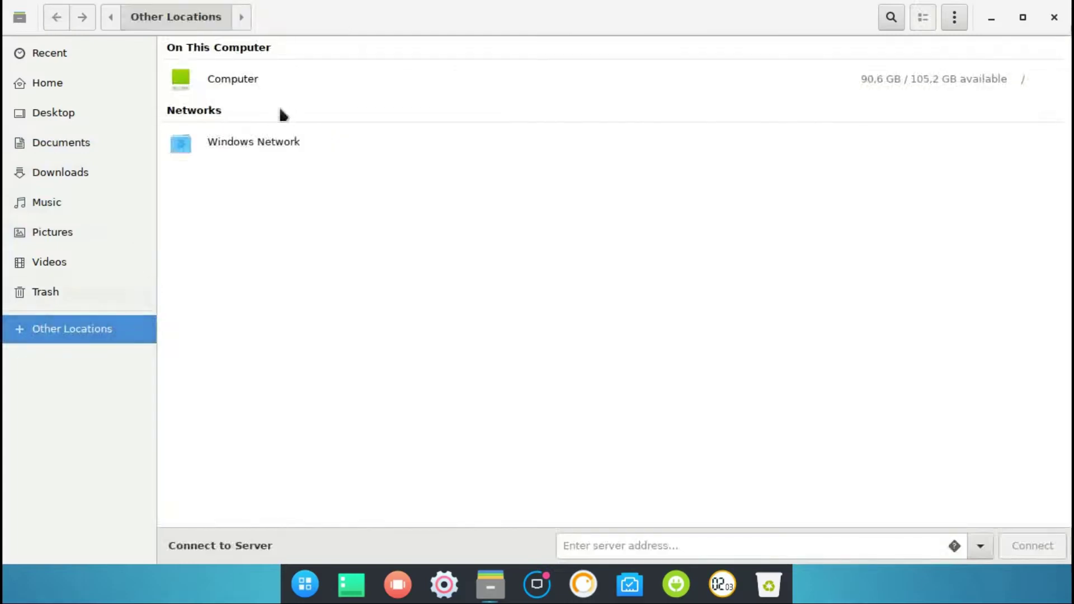
click(301, 78)
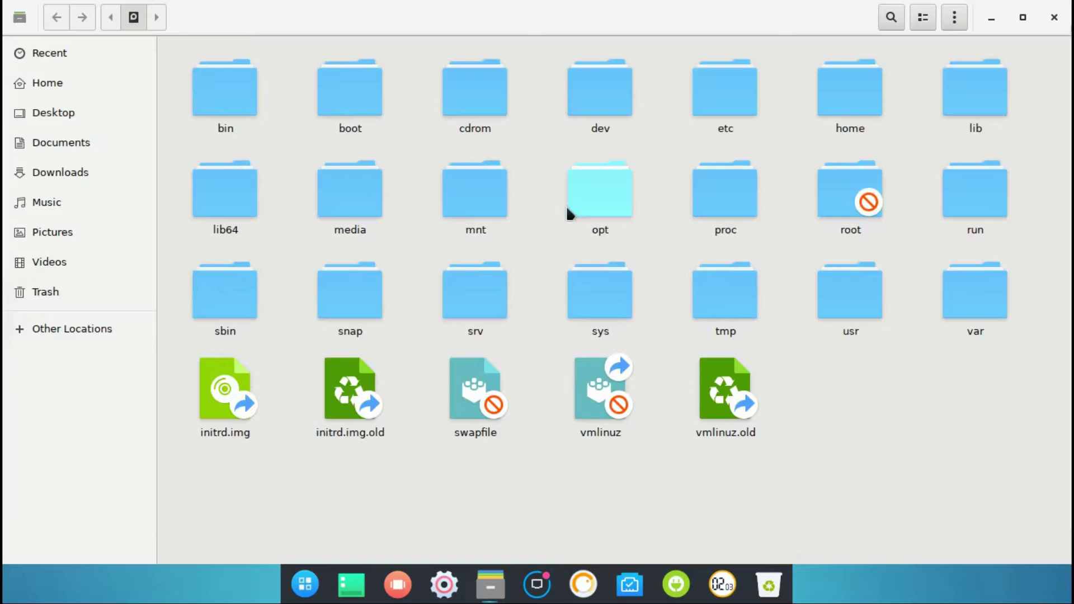
double_click(832, 307)
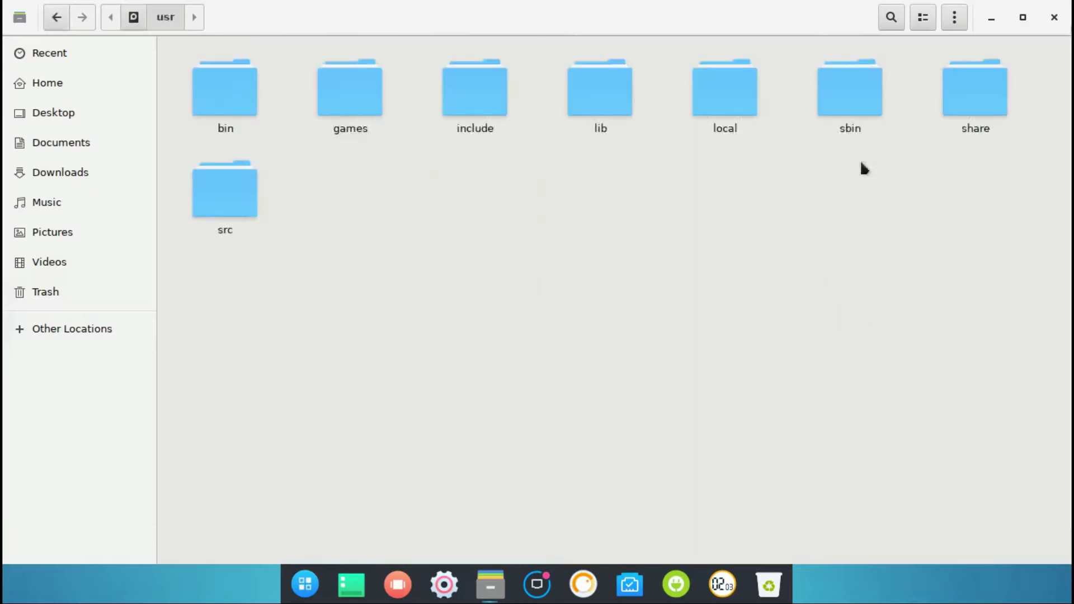
double_click(951, 112)
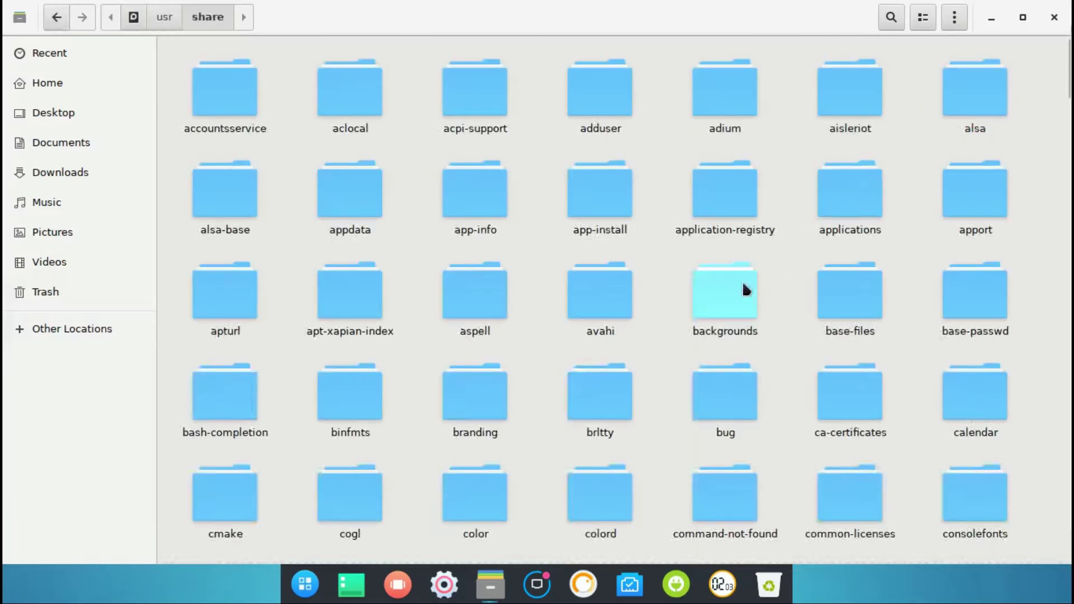
click(743, 285)
double_click(742, 285)
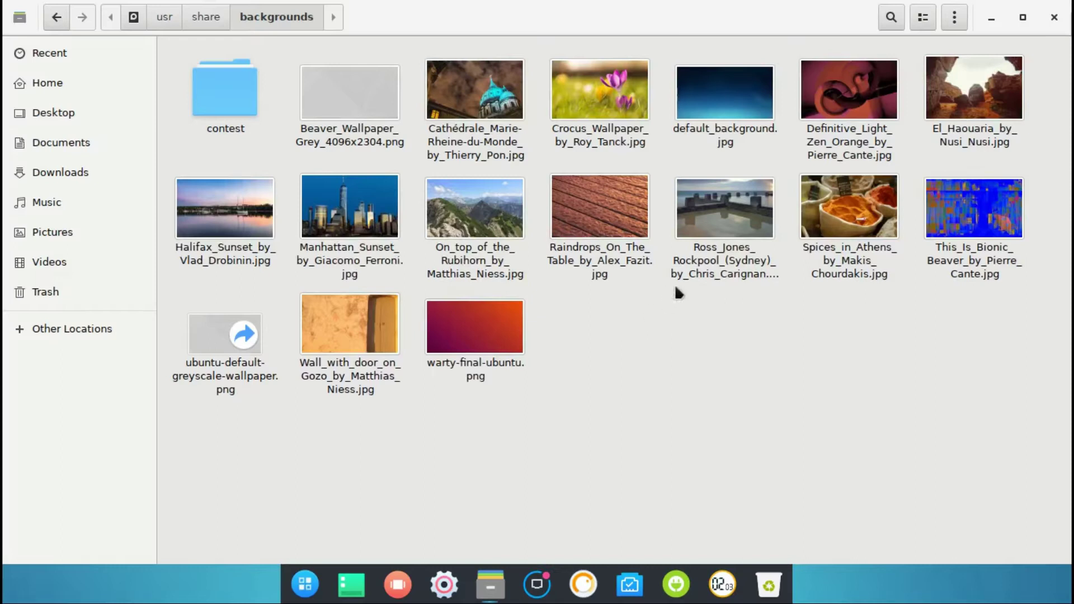
click(993, 16)
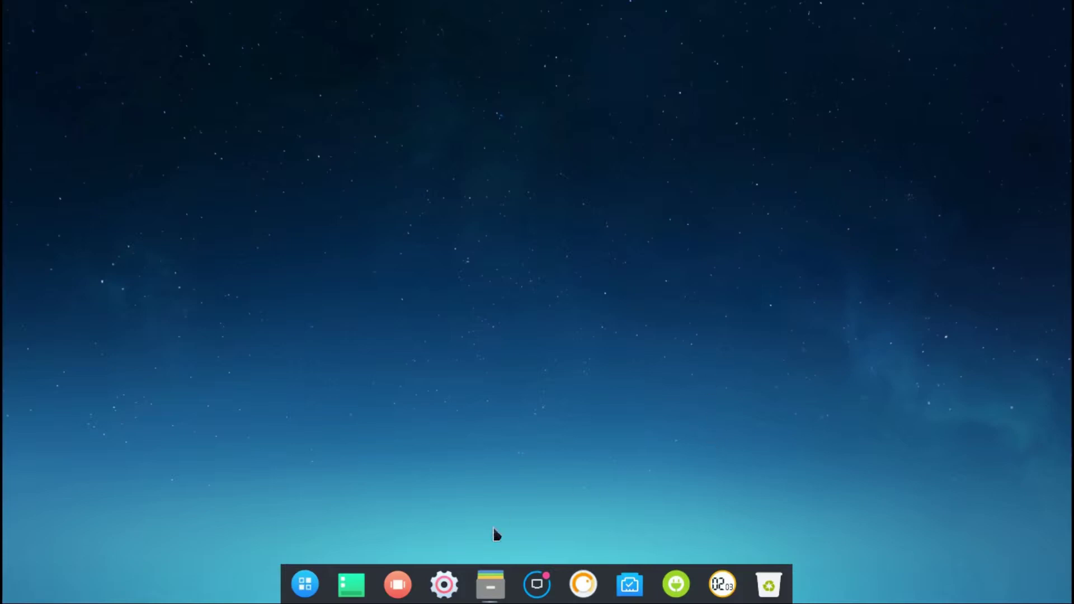
Step: View the Control Center's system information and the session options, dismissing the options without choosing one
click(441, 597)
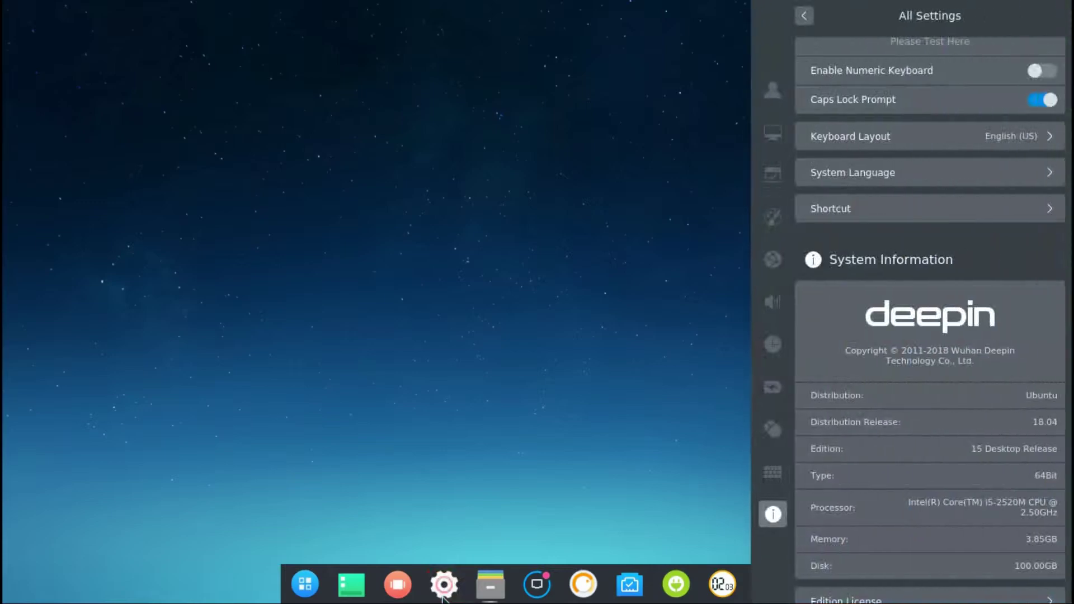
click(683, 591)
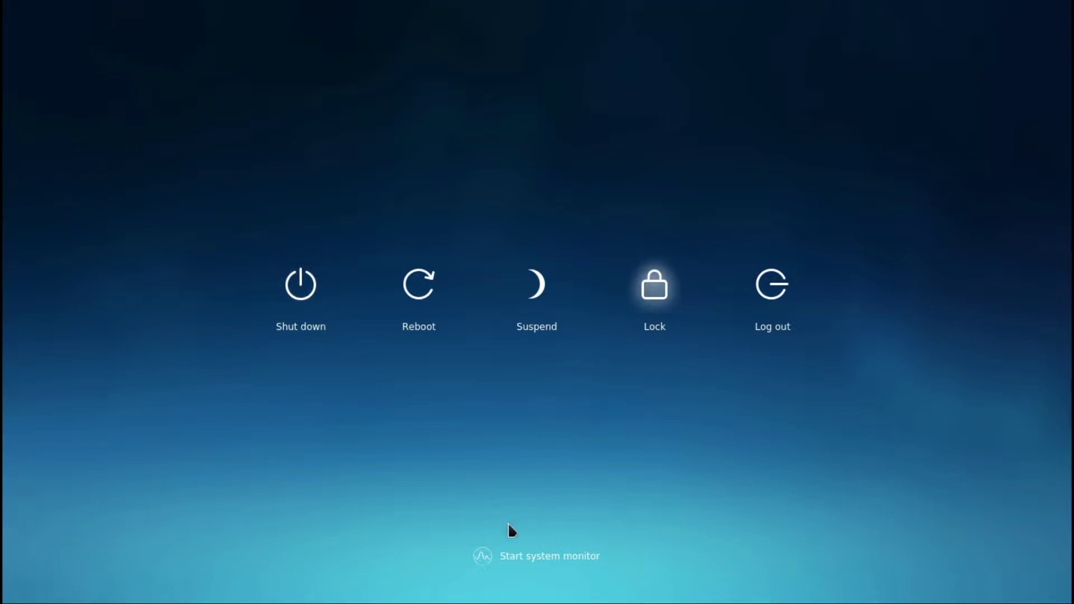
click(516, 552)
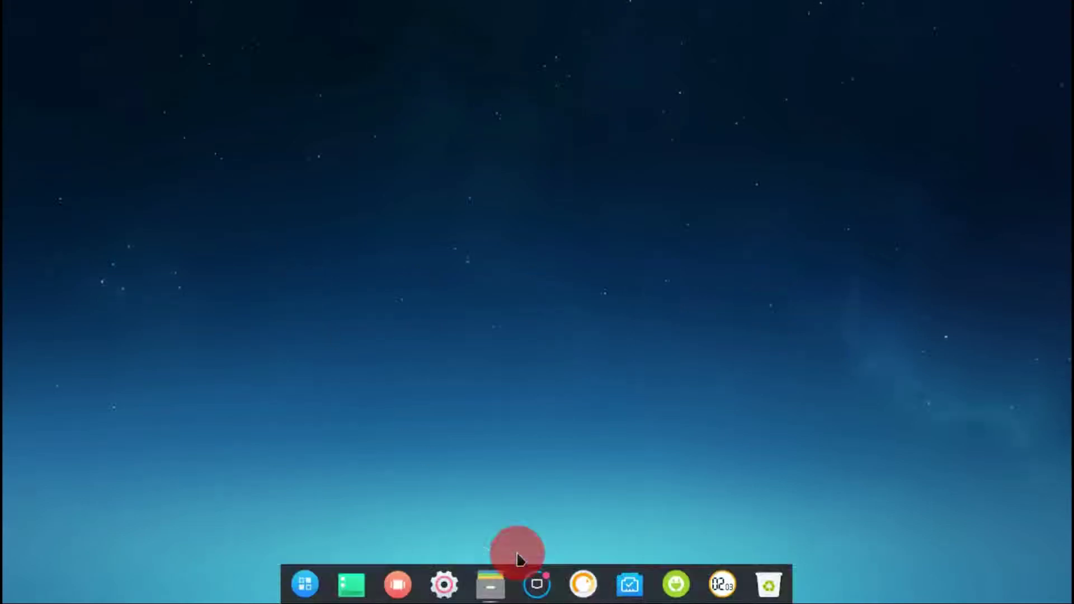
Step: Open the desktop wallpaper chooser, browse its images and preview the purple-and-orange Ubuntu wallpaper
right_click(363, 294)
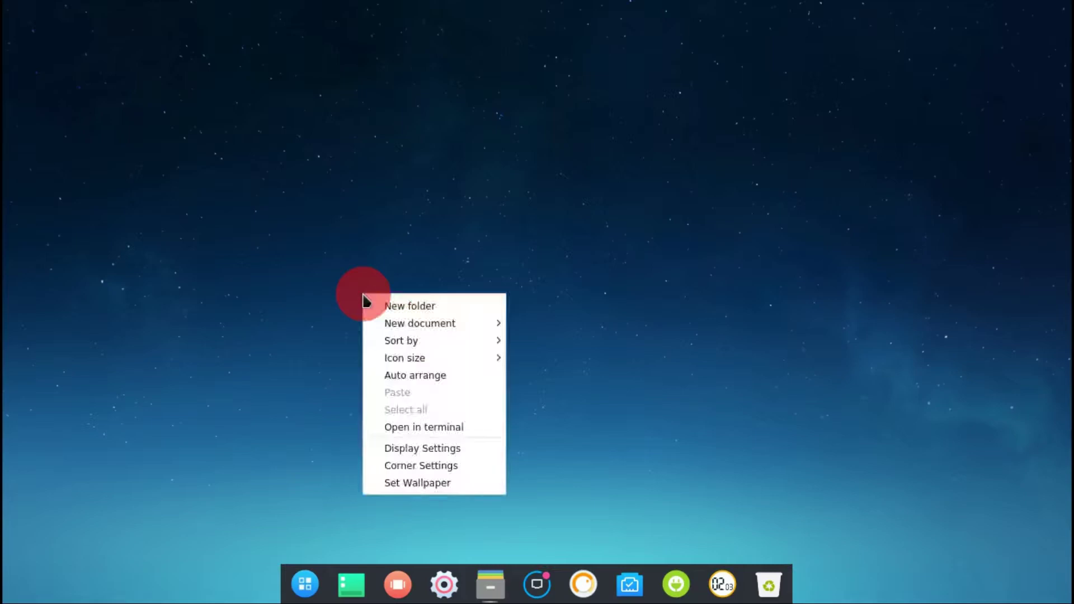
click(454, 481)
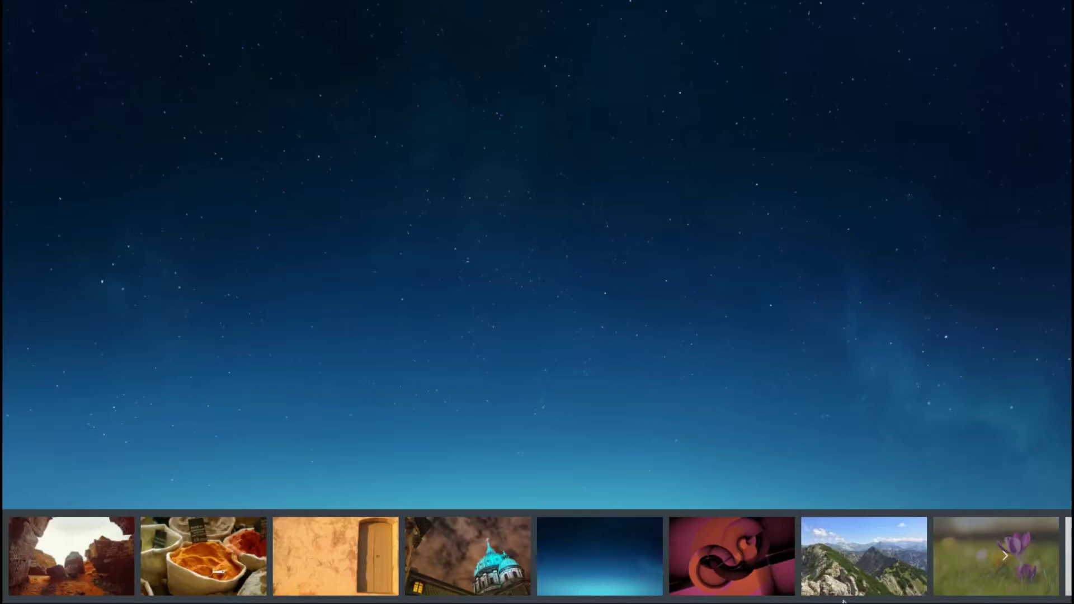
click(1014, 559)
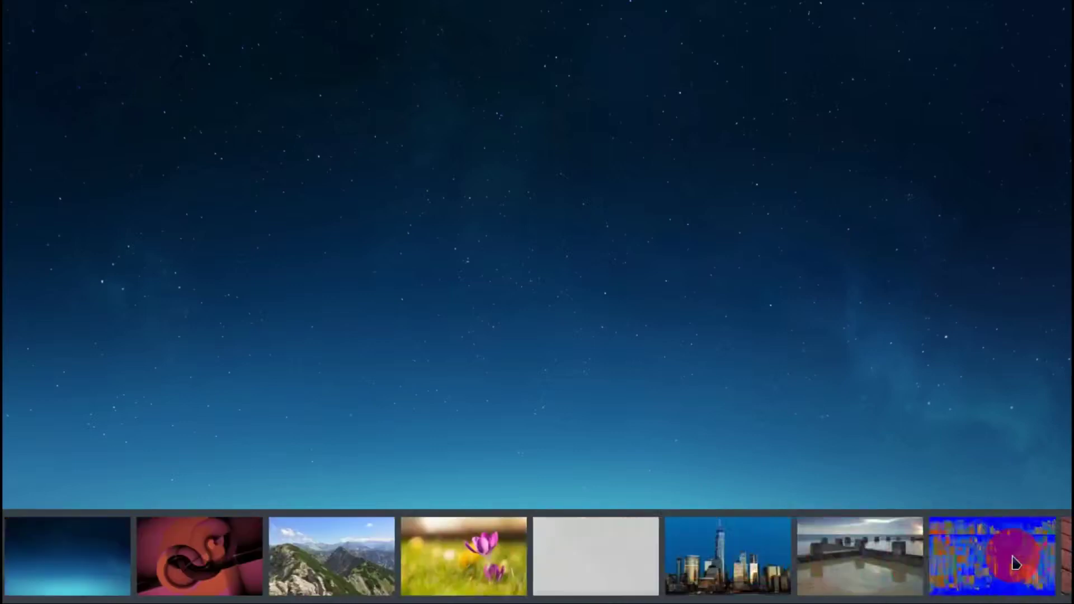
click(1014, 559)
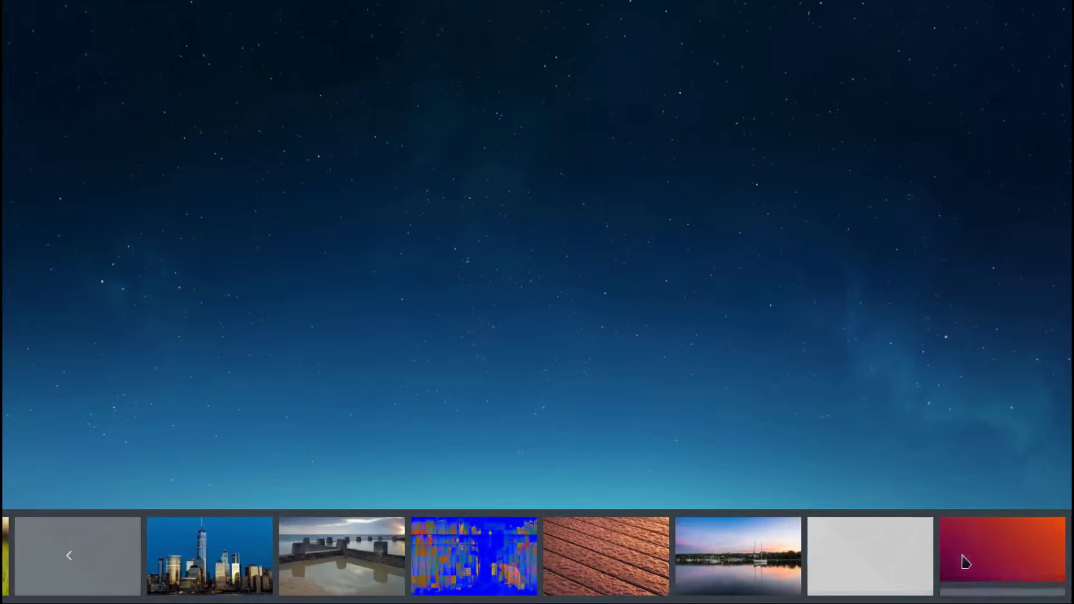
click(962, 562)
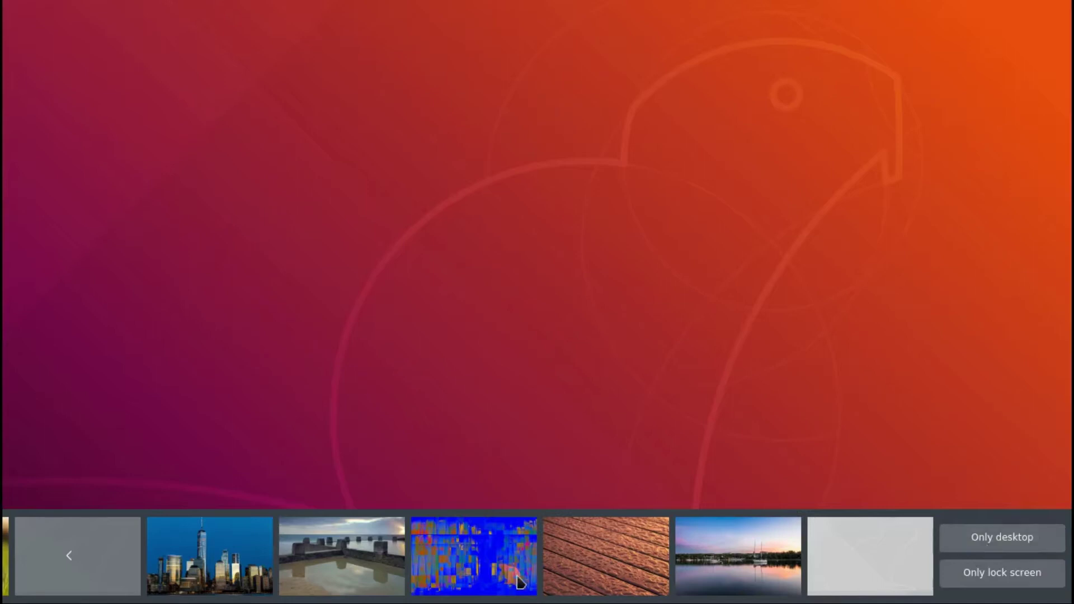
Step: Select the dark blue starry-sky wallpaper and apply it to the desktop only
click(70, 556)
click(70, 556)
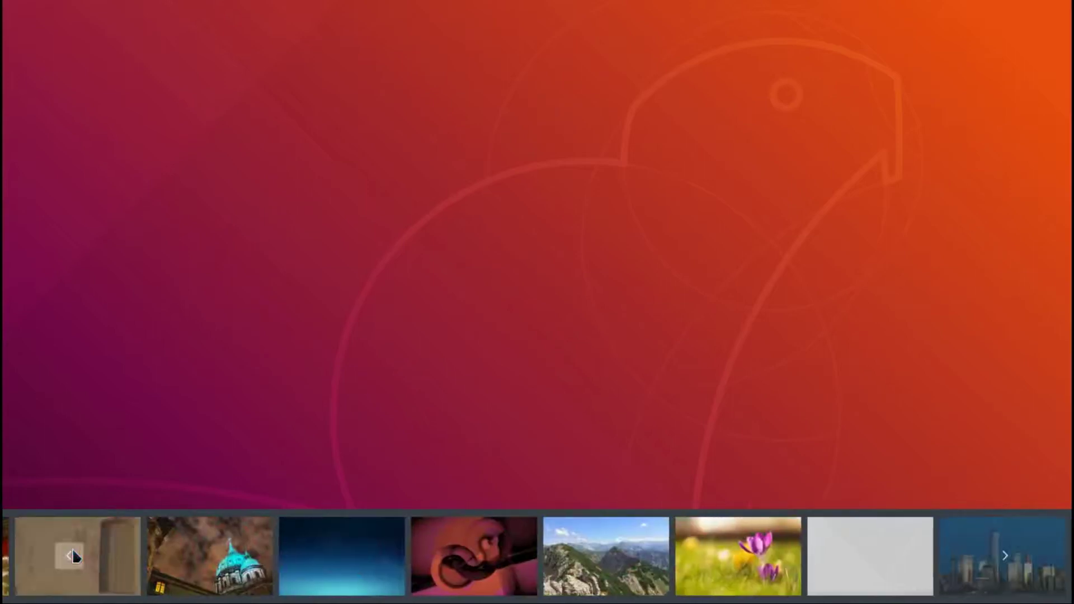
click(327, 549)
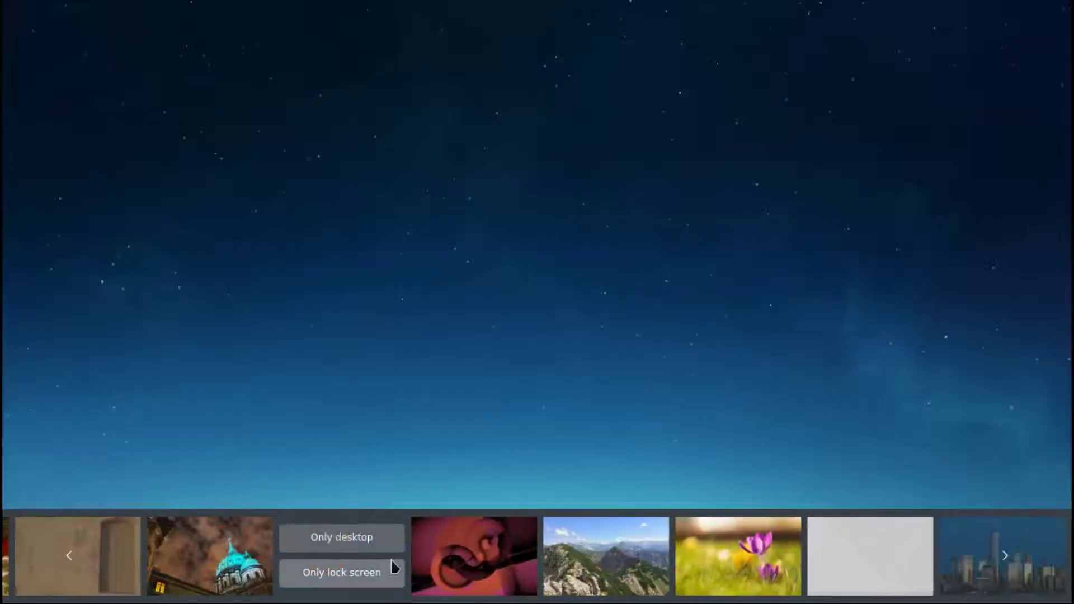
click(364, 548)
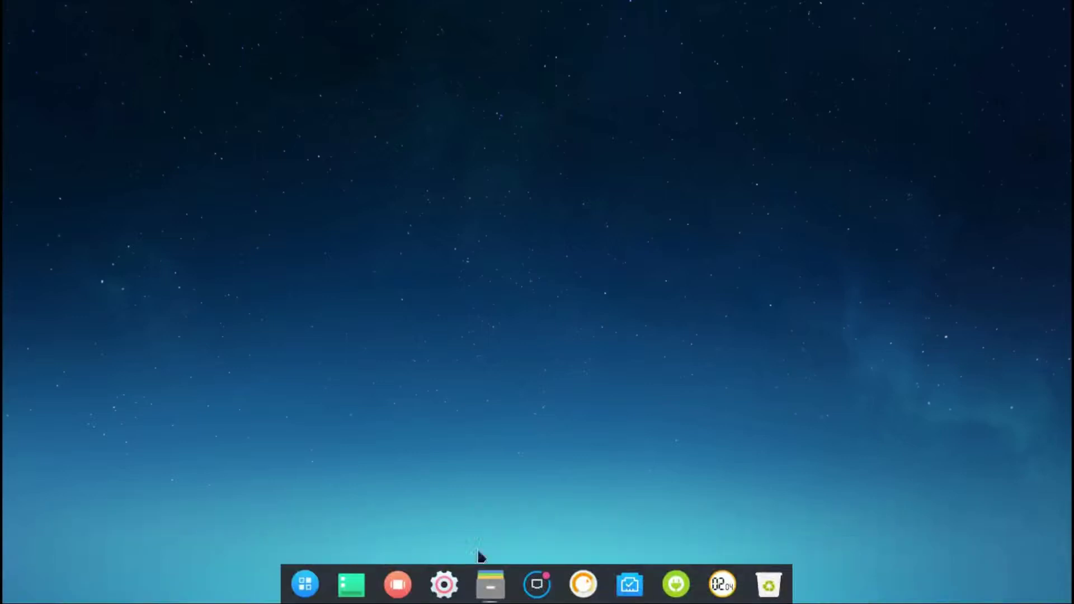
Step: Examine the action choices in the desktop's Corner Settings for the Launcher and Control Center corners, leaving without changes
right_click(521, 443)
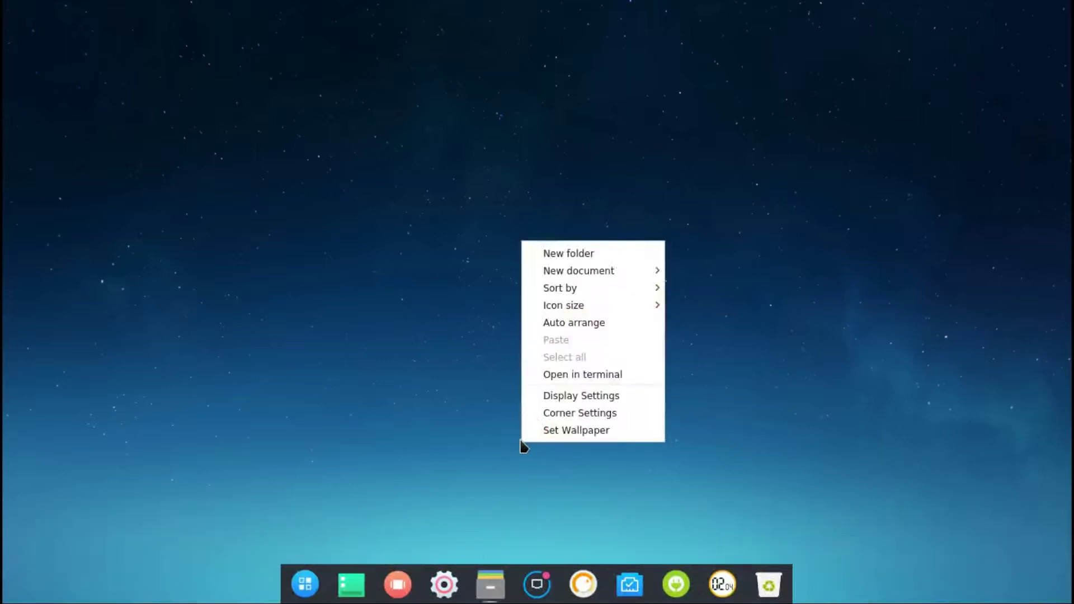
click(542, 416)
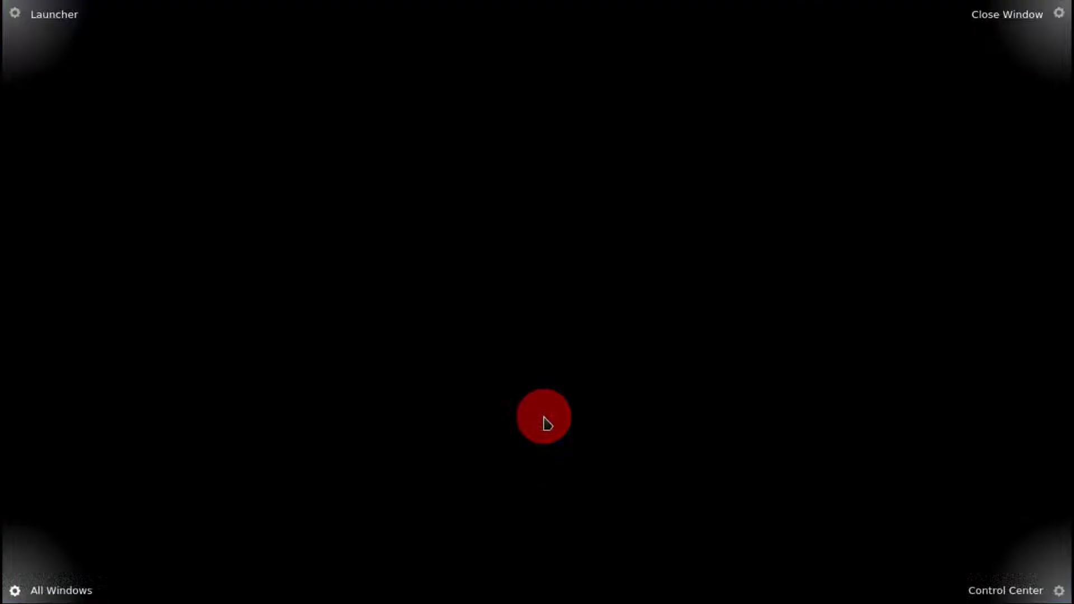
mouse_move(1, 2)
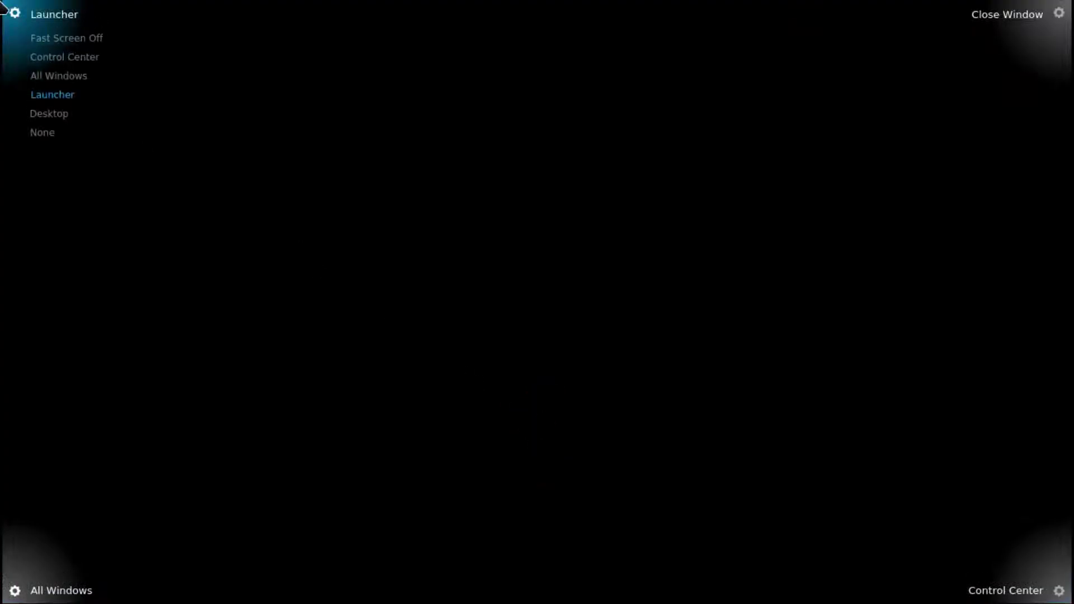
mouse_move(1072, 590)
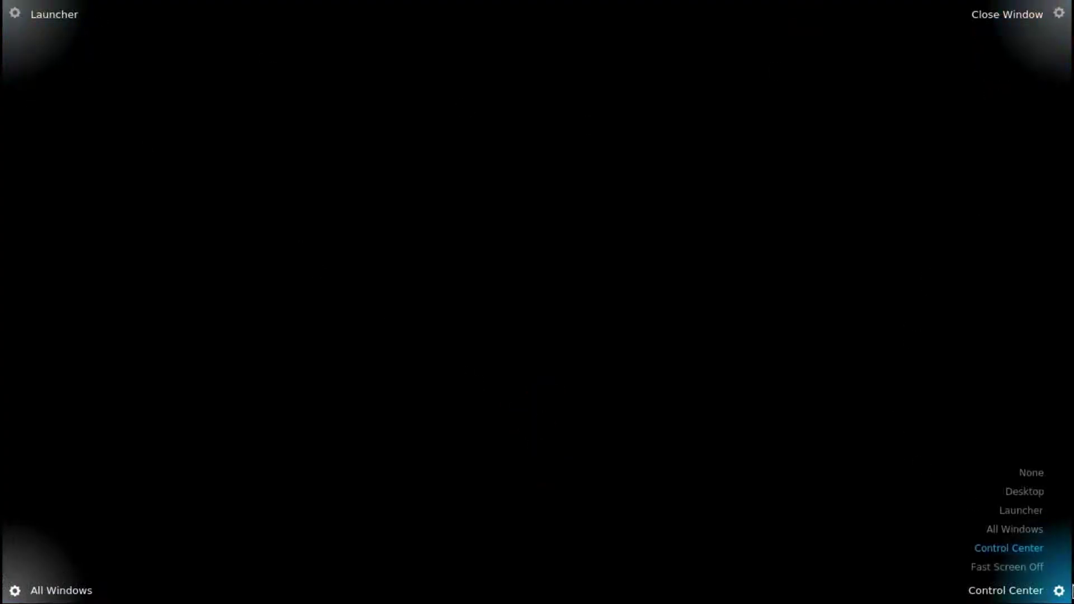
click(437, 142)
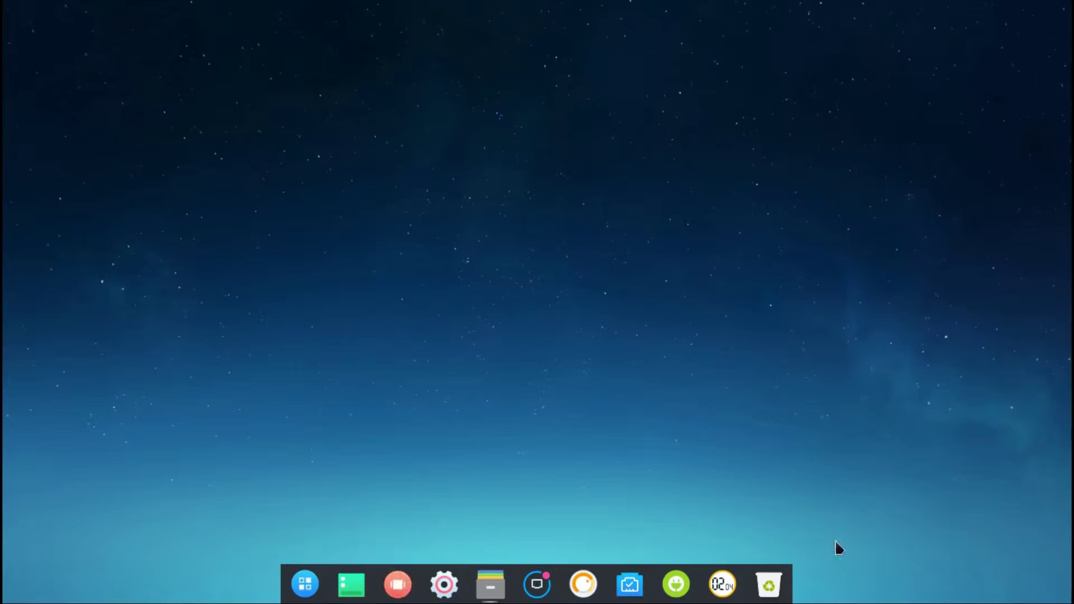
Step: Restore the file manager window and start Deepin Terminal from the launcher
click(490, 582)
click(326, 583)
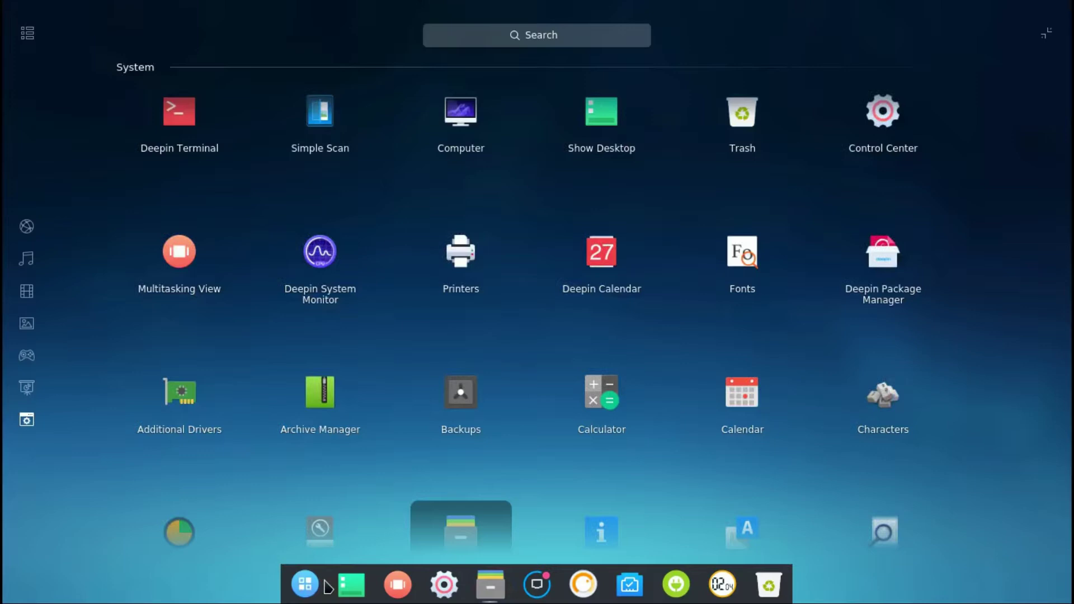
click(193, 144)
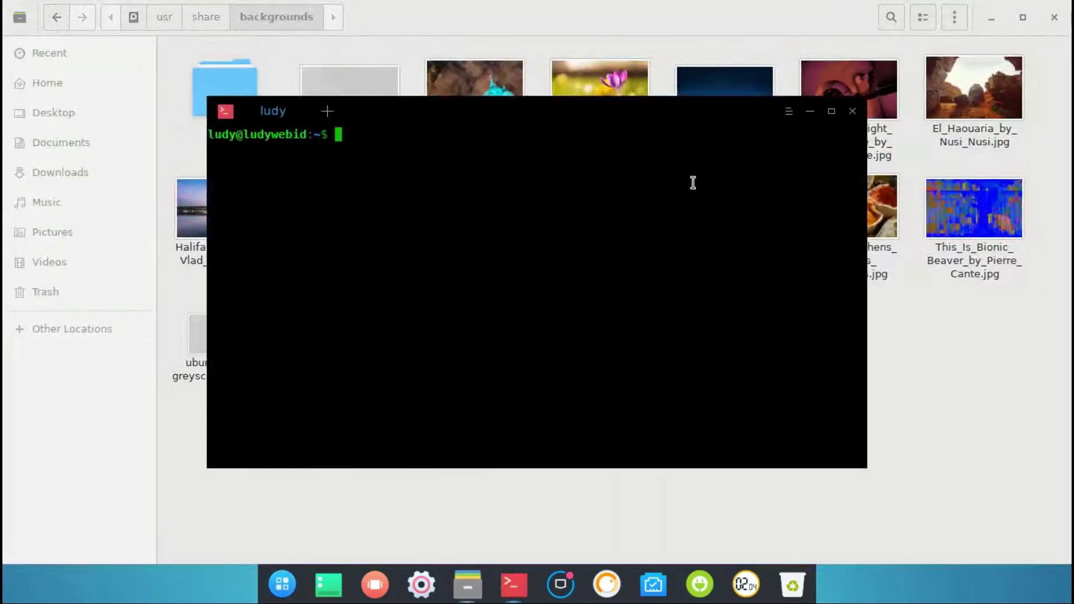
Step: Try the tomorrow night bright and elementary terminal themes, return to the deepin theme and close the theme list
click(786, 112)
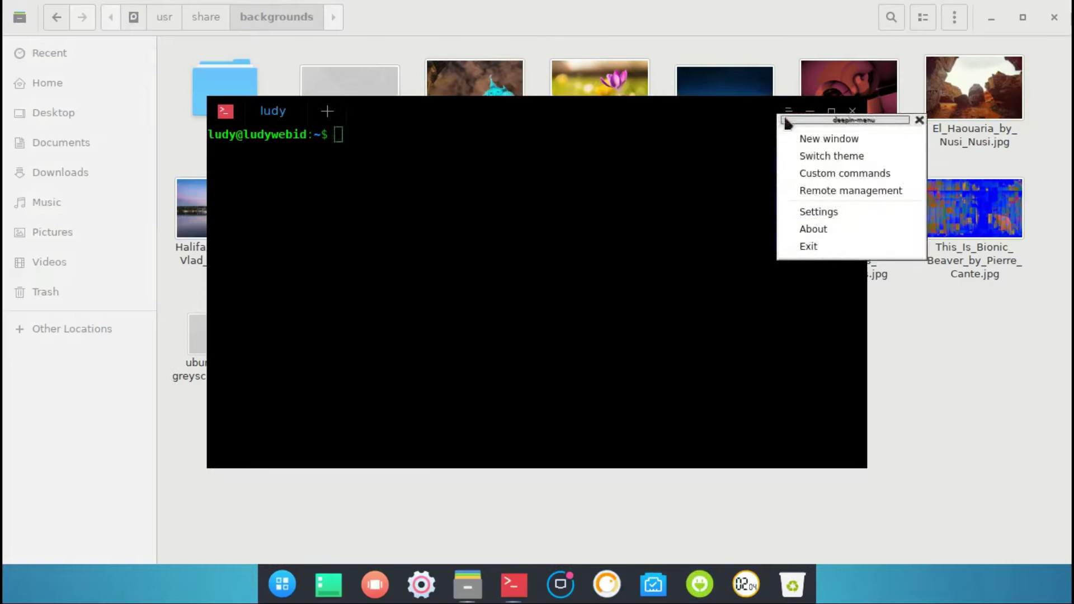
click(803, 157)
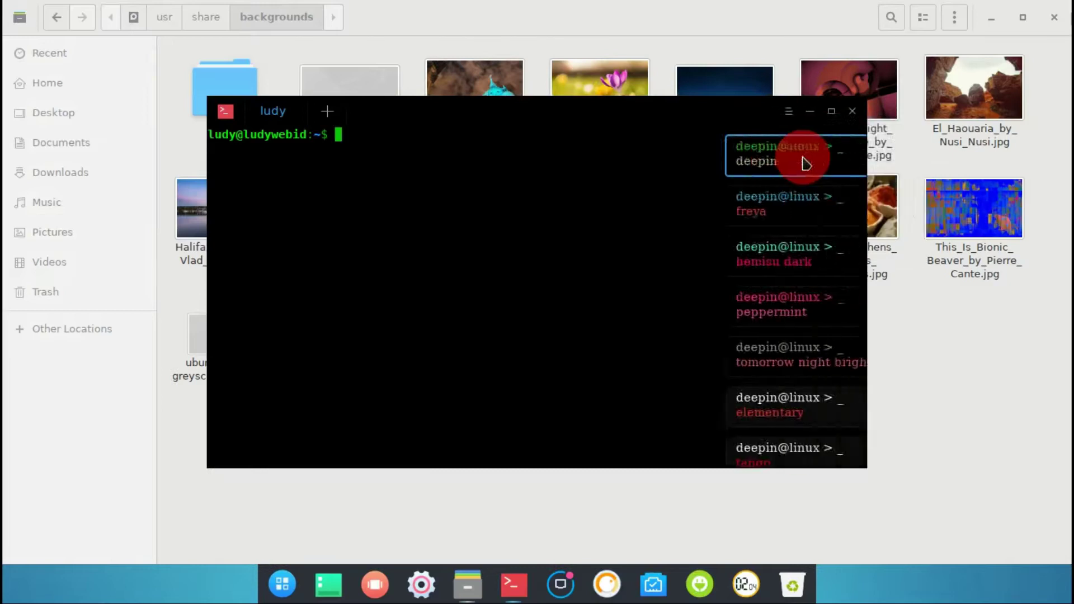
click(792, 344)
click(797, 392)
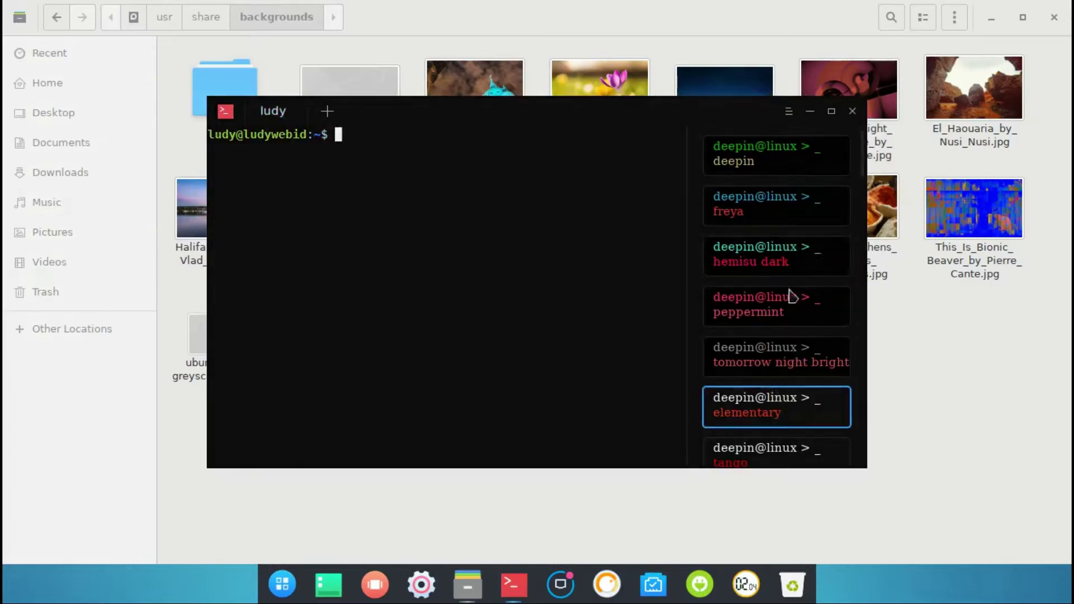
click(786, 165)
click(630, 183)
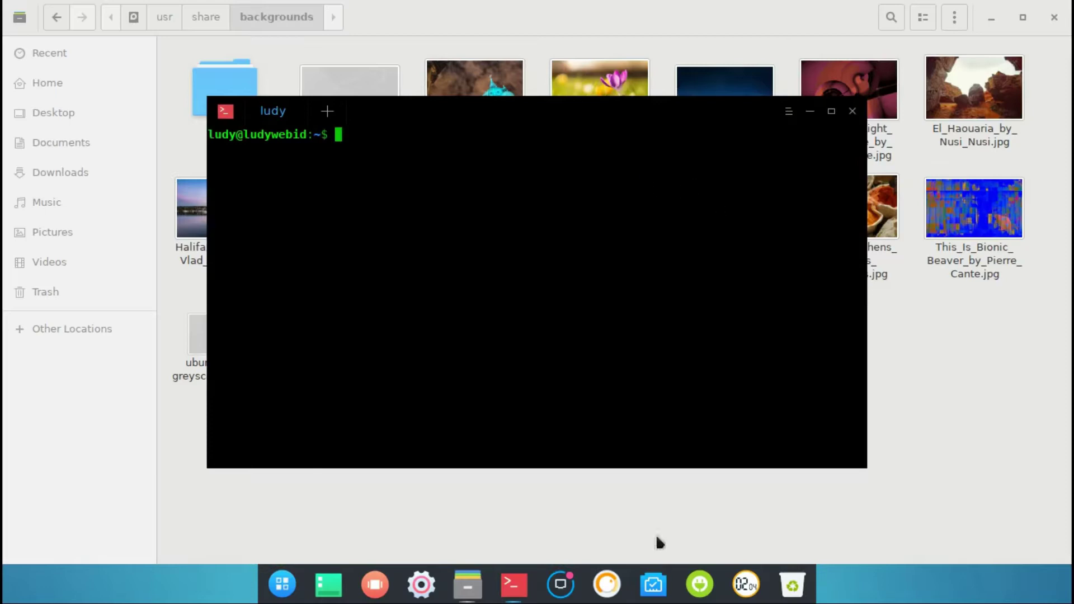
Step: Bring up the session options for shutting down the computer
click(692, 583)
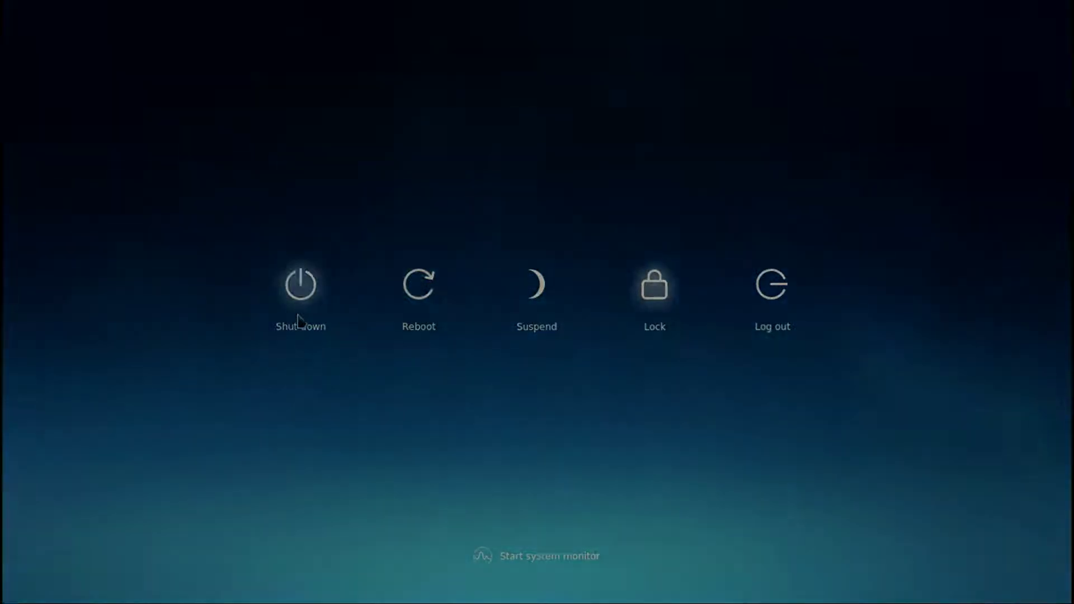